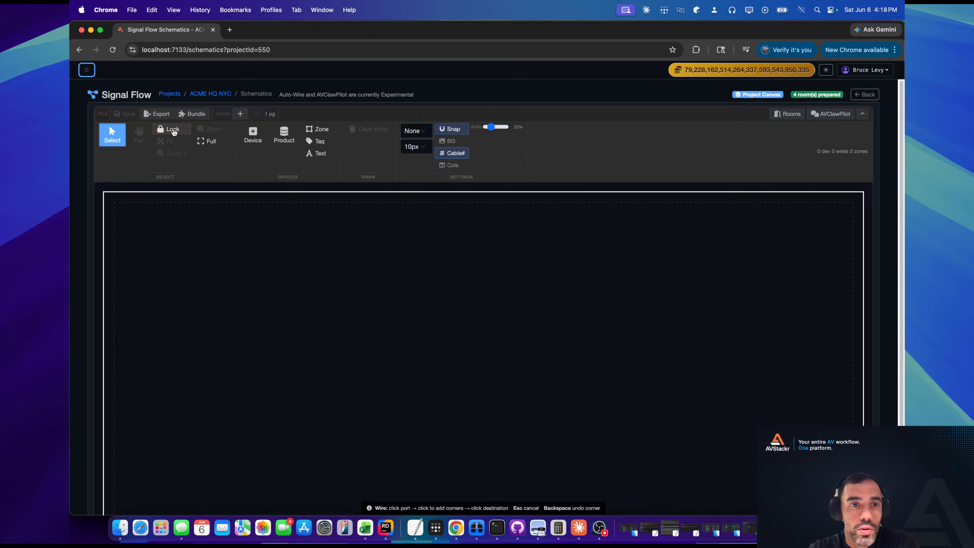
Switch the schematic editor to full-screen mode with the whole page in view.
click(211, 143)
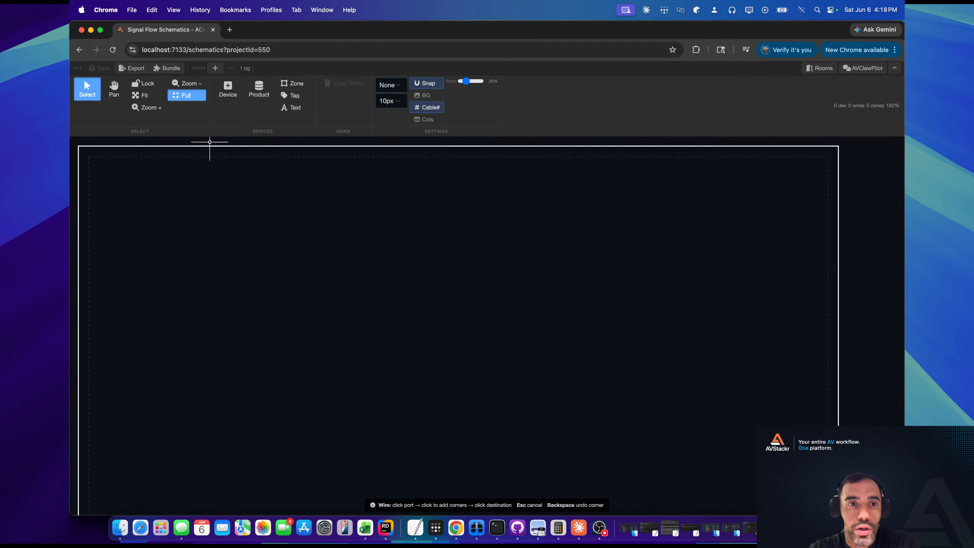
scroll(548, 278, down, 3)
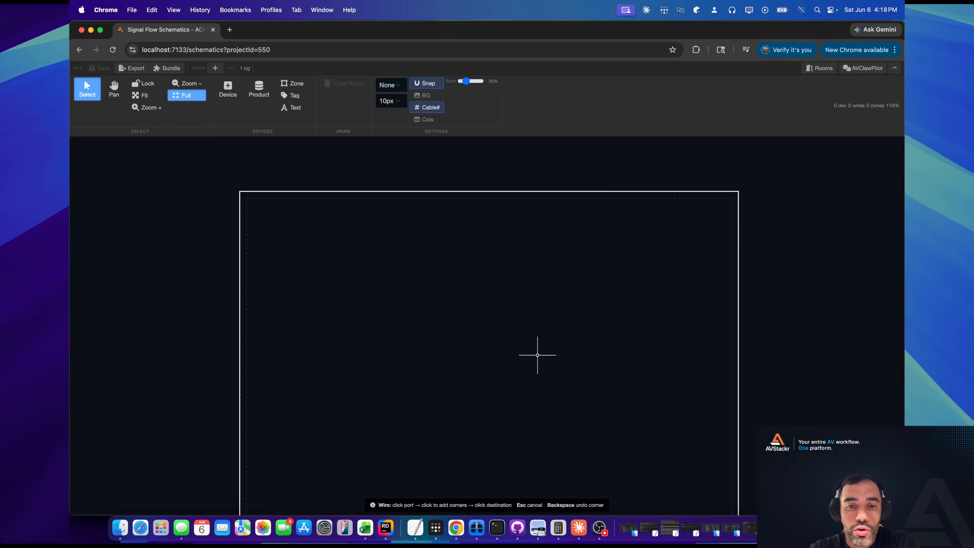
drag(538, 355, 550, 282)
drag(556, 233, 535, 276)
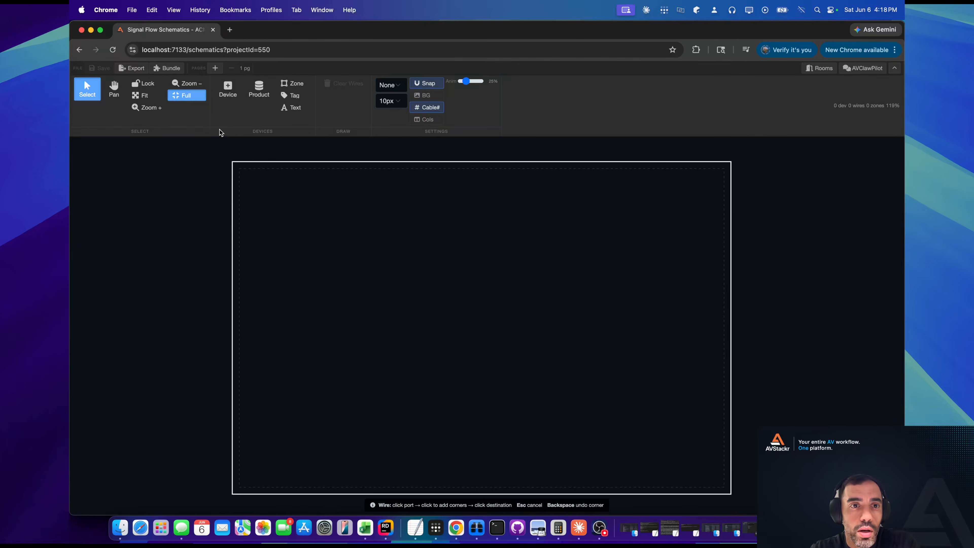
Add a second page to the schematic and remove it again.
click(215, 68)
drag(475, 219, 476, 223)
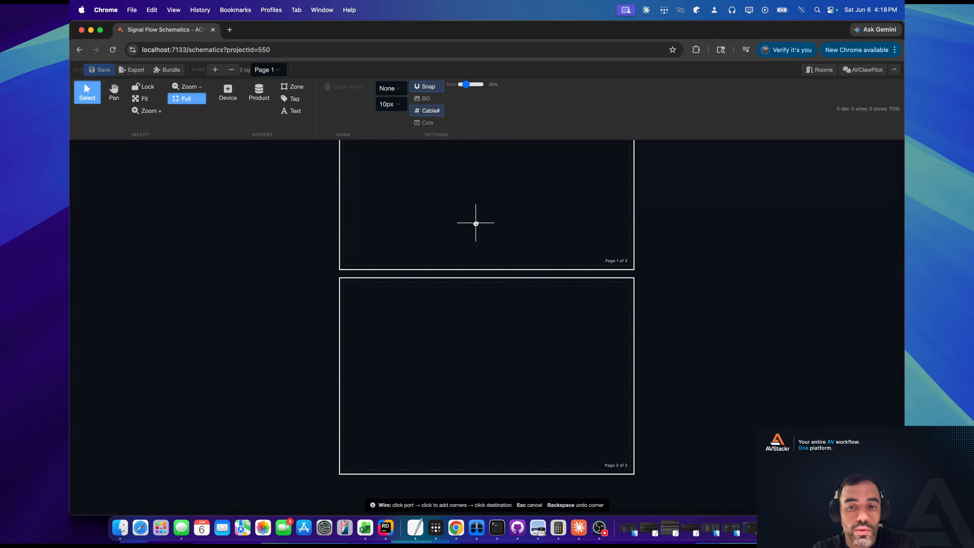
drag(541, 197, 525, 302)
click(233, 69)
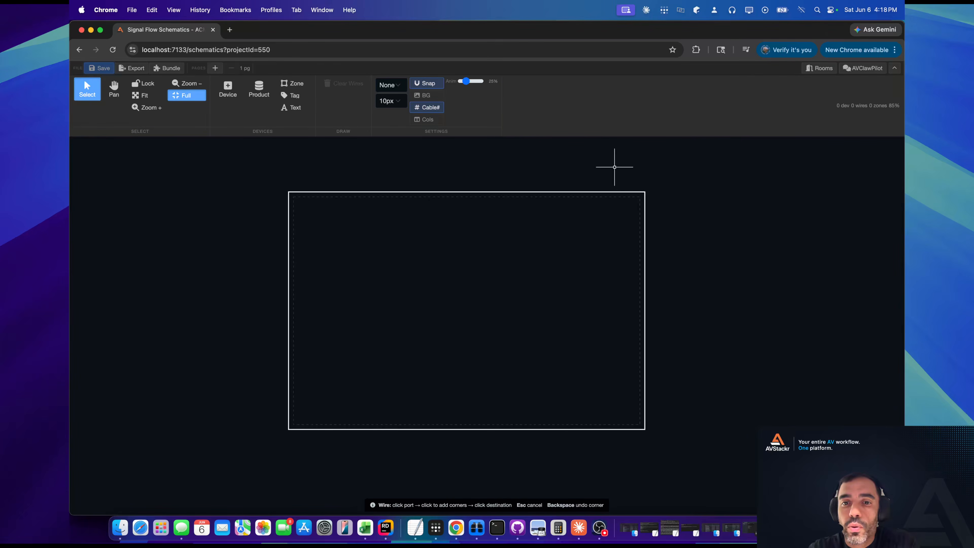
click(810, 72)
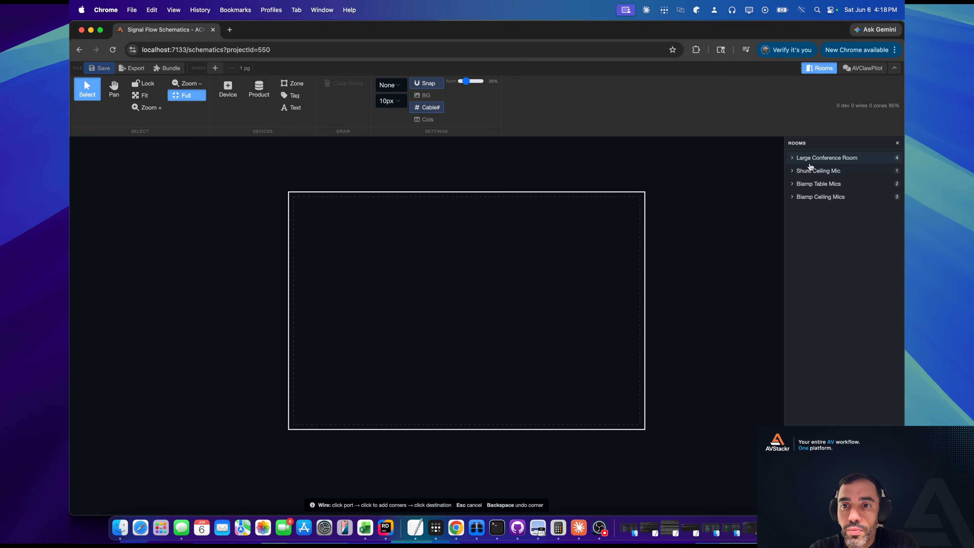
click(791, 159)
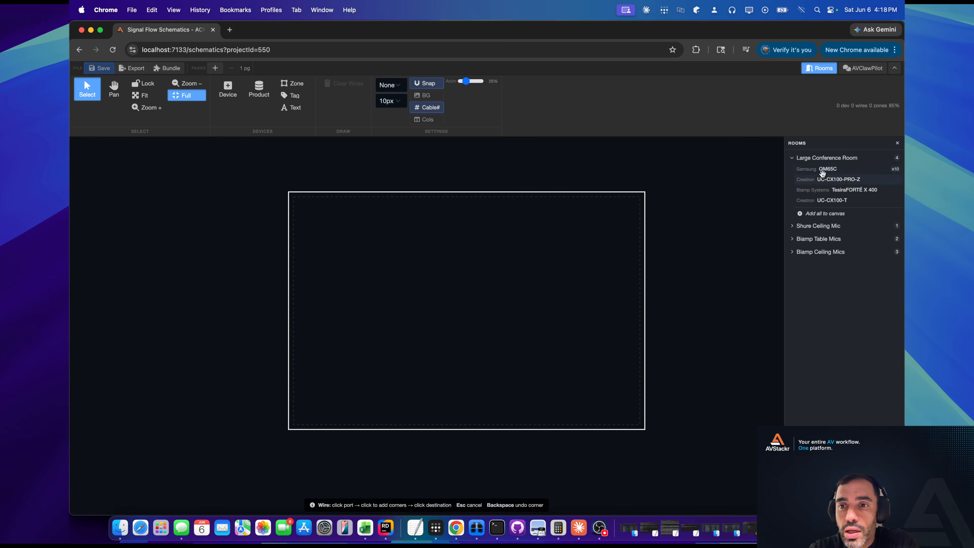
drag(828, 170, 565, 229)
scroll(572, 229, up, 10)
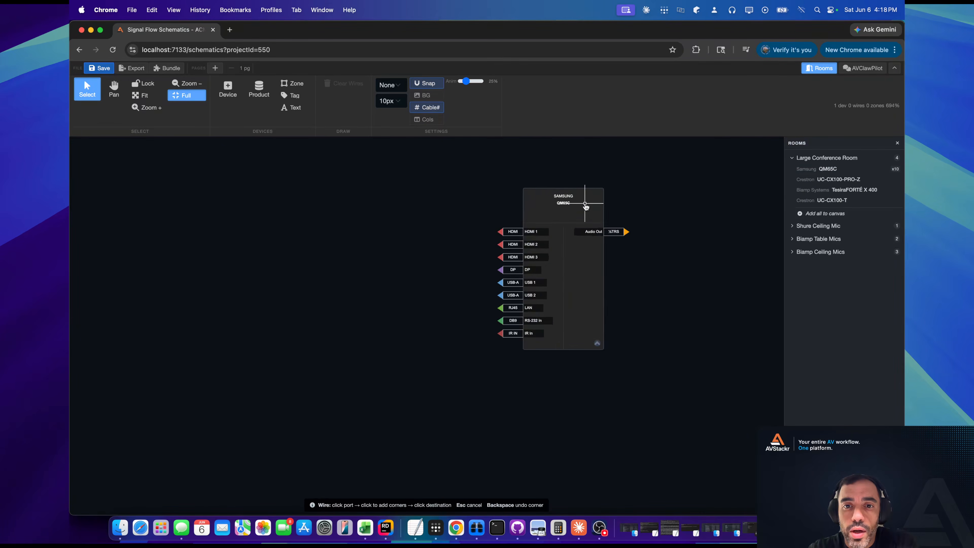
drag(602, 250, 592, 250)
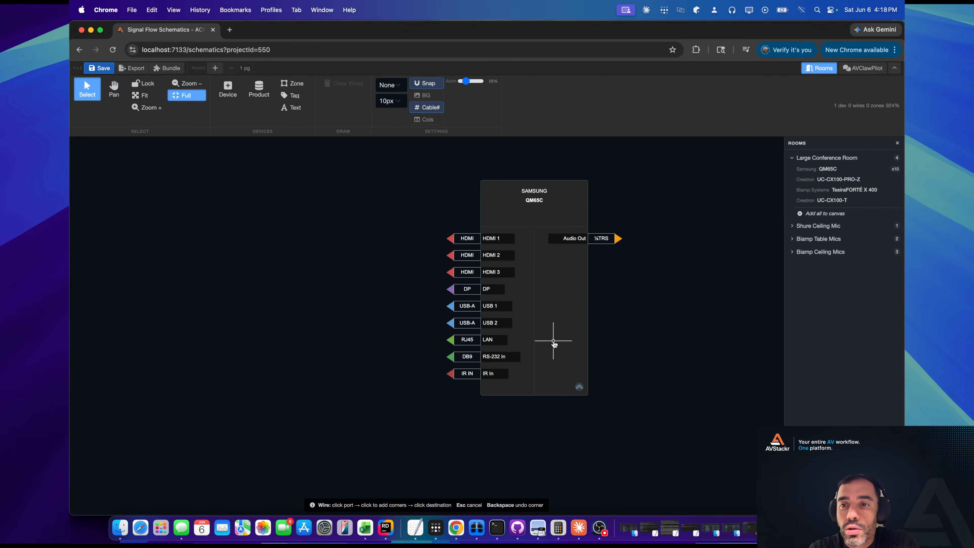
click(896, 144)
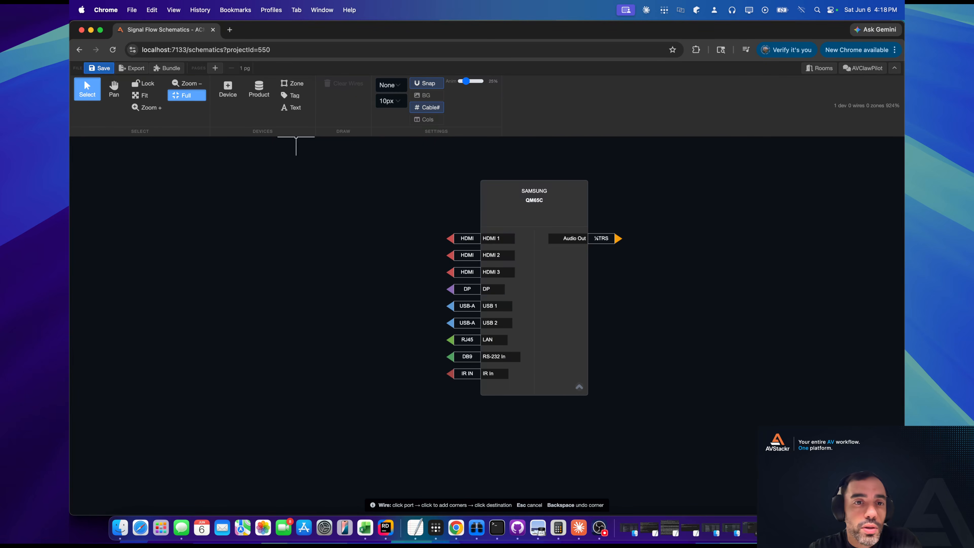
Search the catalog for biamp and add the Biamp Systems Apprimo Touch 10 to the canvas.
click(229, 88)
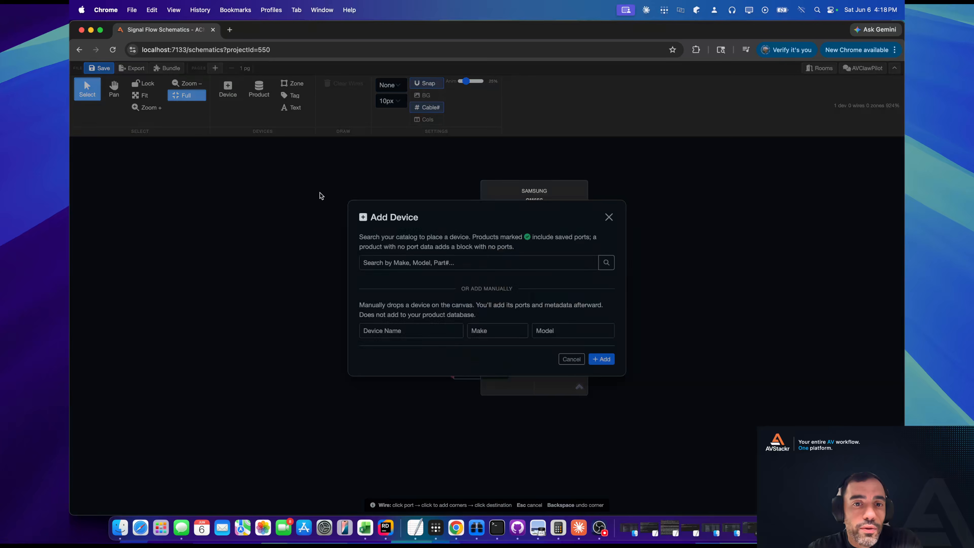
click(420, 327)
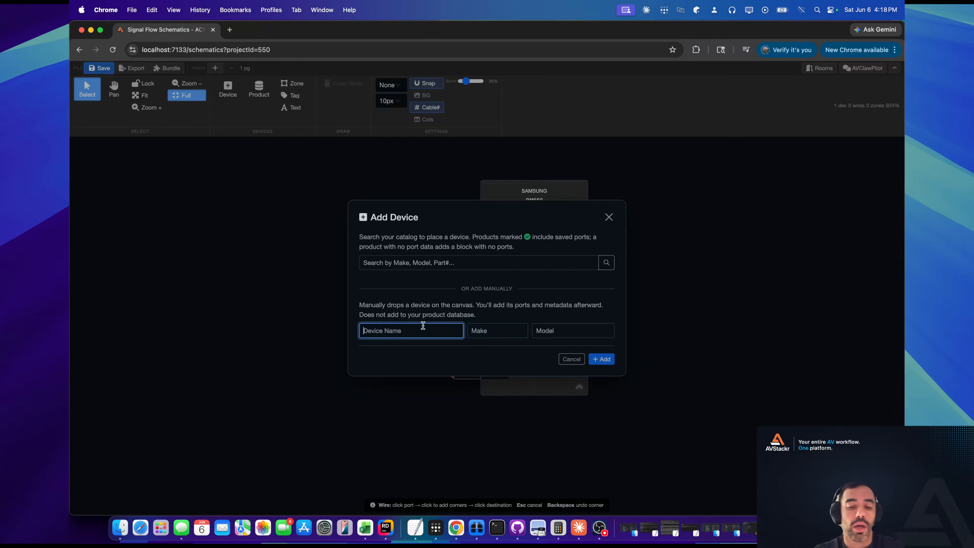
click(475, 262)
text(biamp)
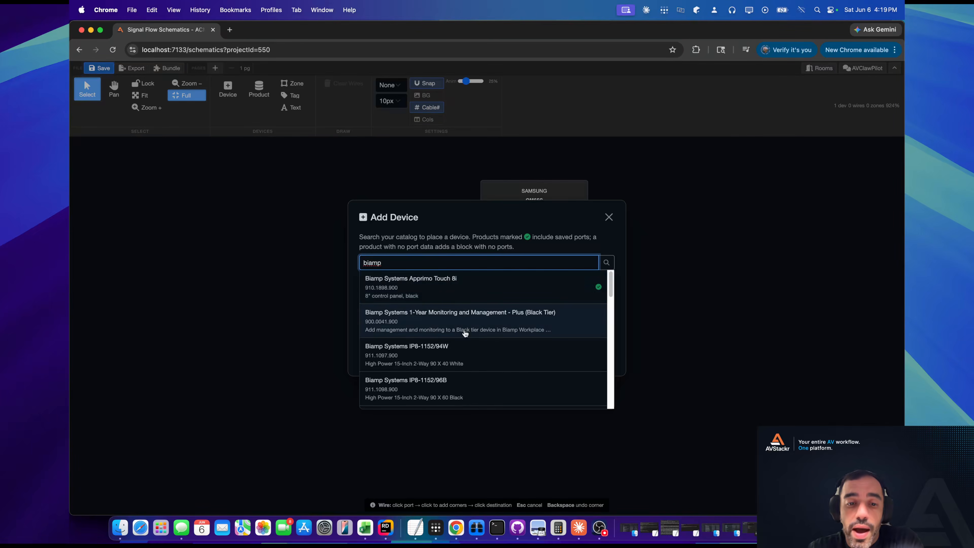
scroll(465, 333, down, 10)
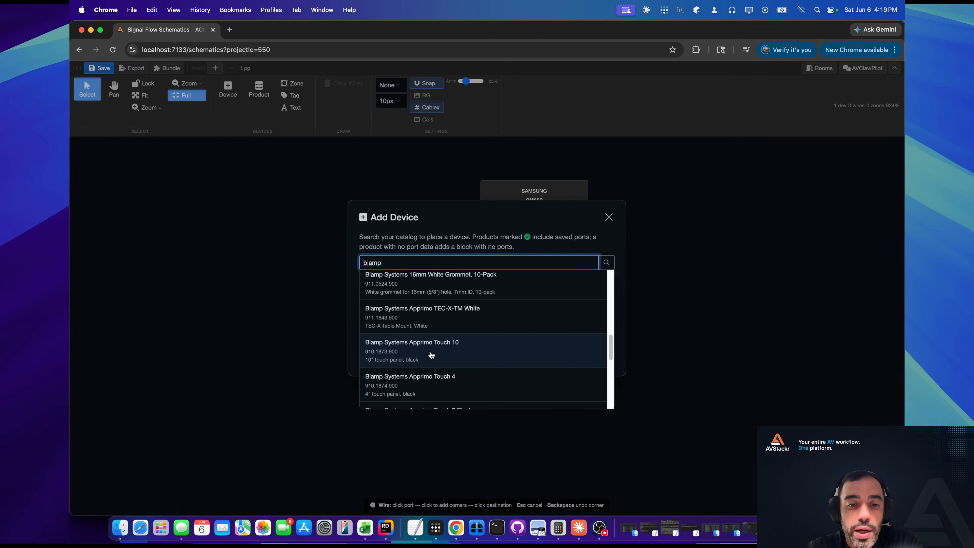
click(434, 348)
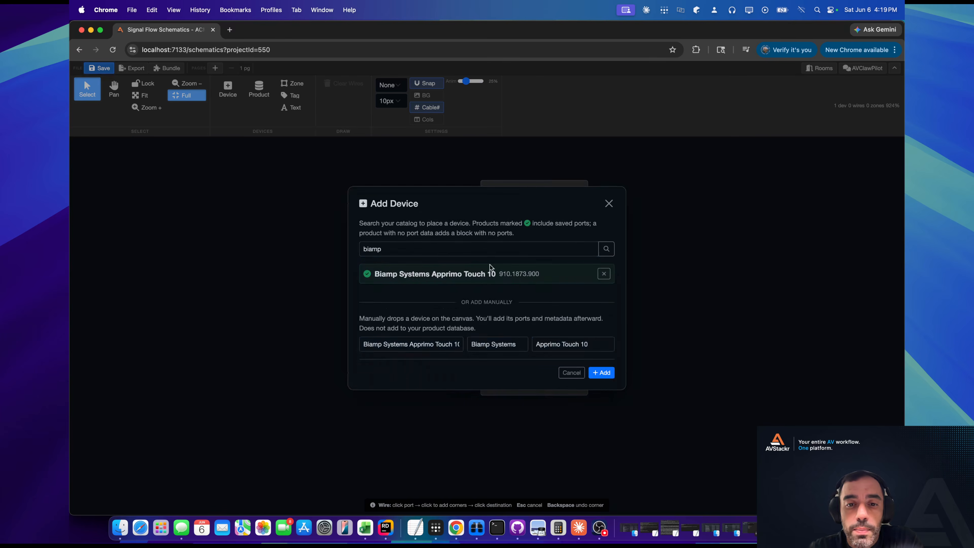
click(601, 373)
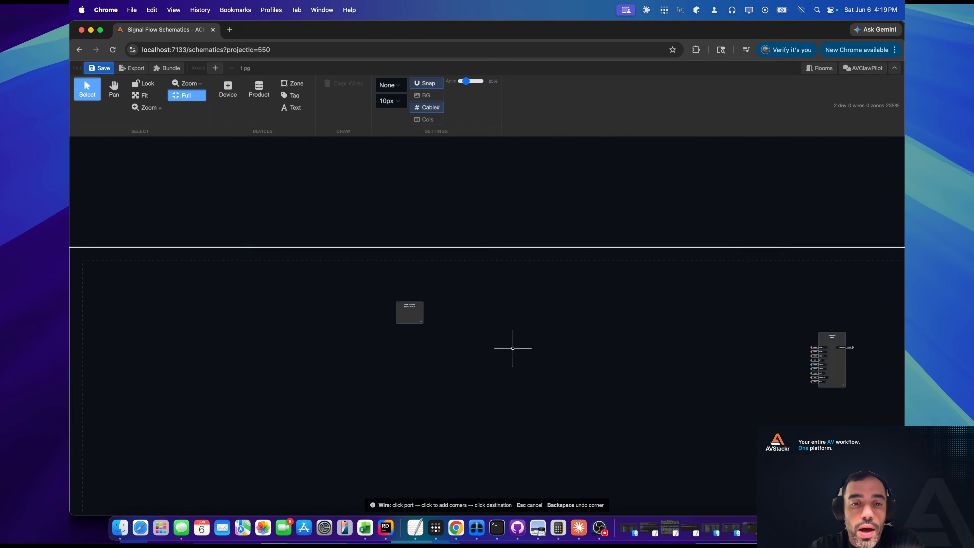
scroll(407, 314, up, 7)
scroll(381, 327, up, 4)
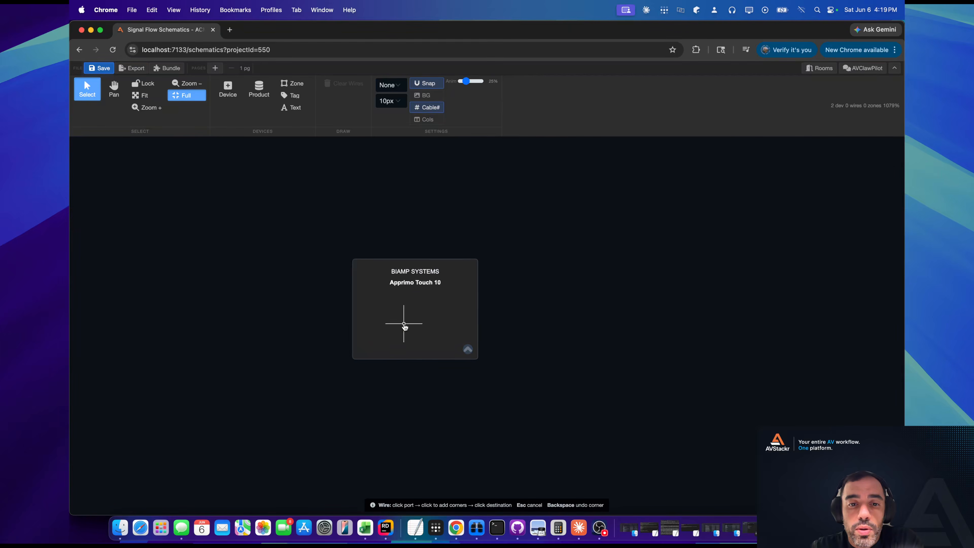
drag(433, 325, 424, 312)
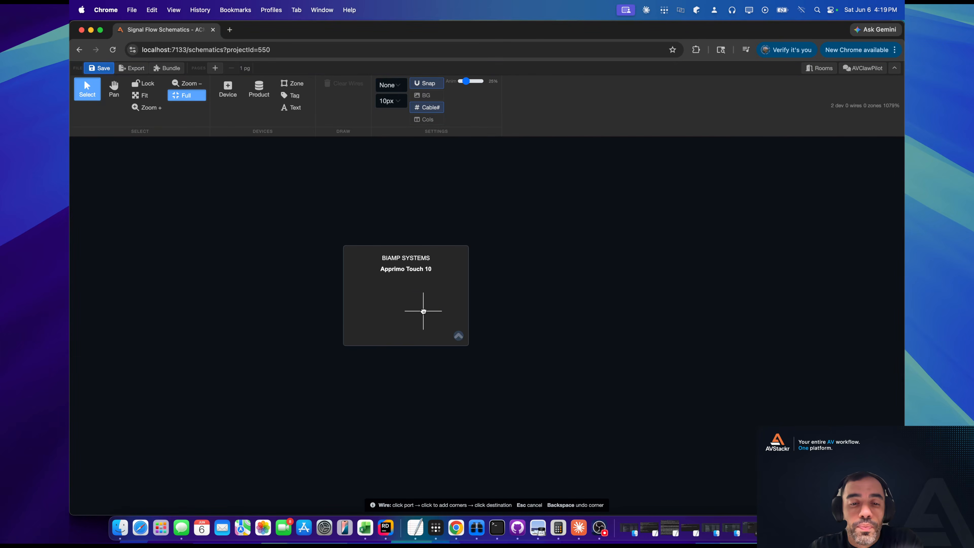
Generate metadata for the Apprimo Touch 10 with AI auto-fill, leaving the Kit / Bundle product option off.
right_click(444, 282)
click(476, 292)
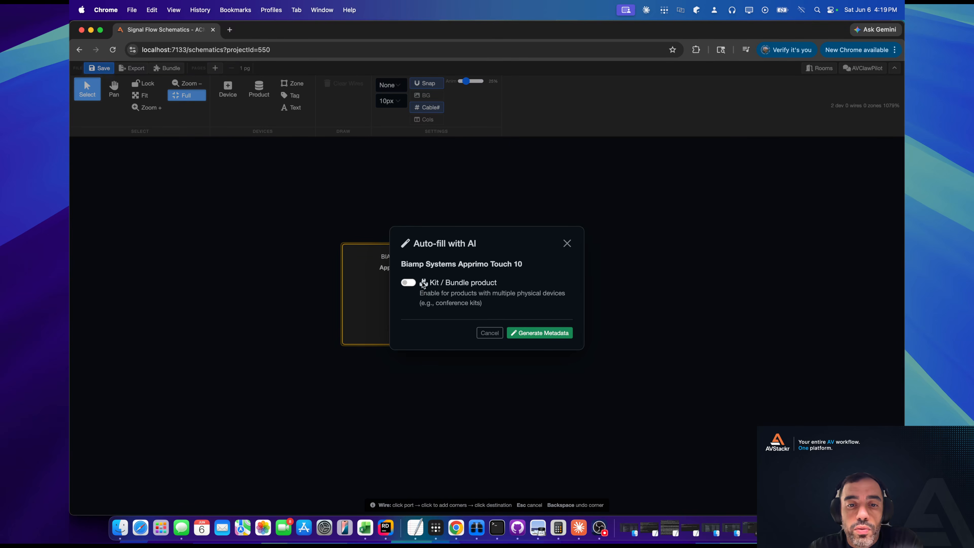
click(411, 283)
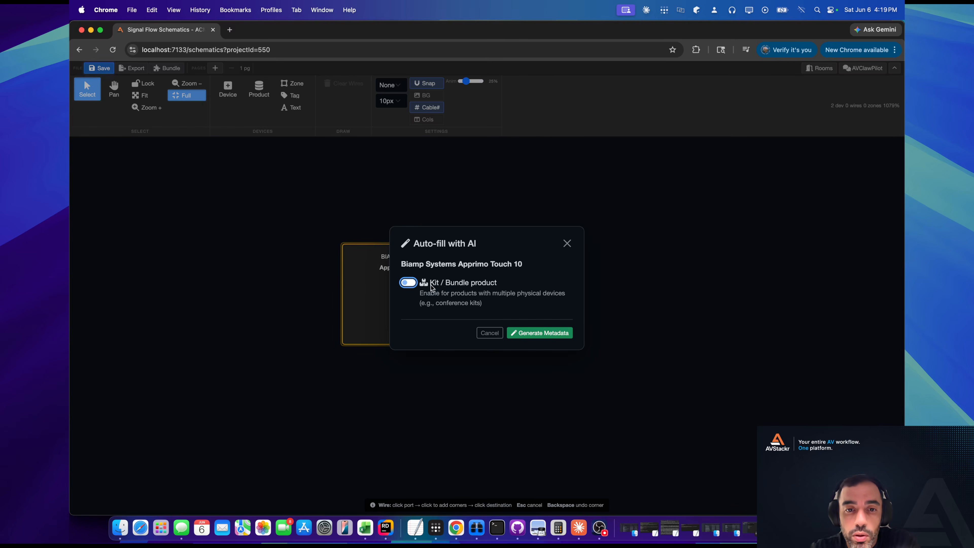
click(538, 336)
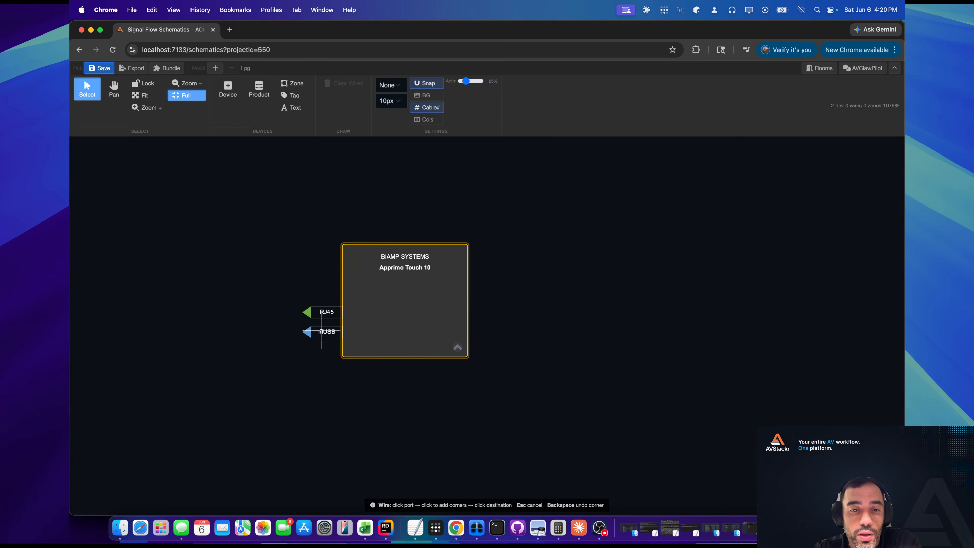
Try to link the Apprimo Touch 10 block to its catalog product, searching for touch 10.
scroll(465, 317, down, 3)
scroll(465, 311, up, 2)
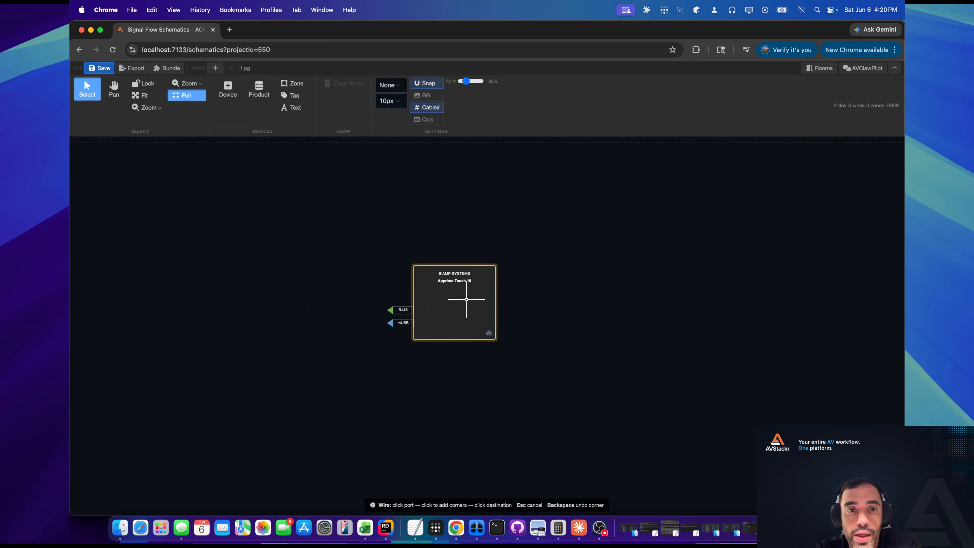
right_click(465, 305)
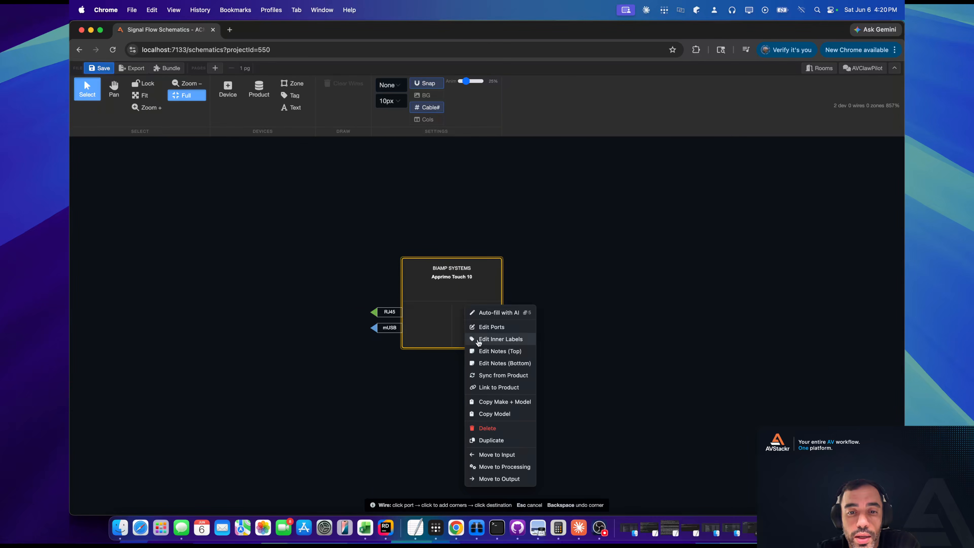
click(499, 388)
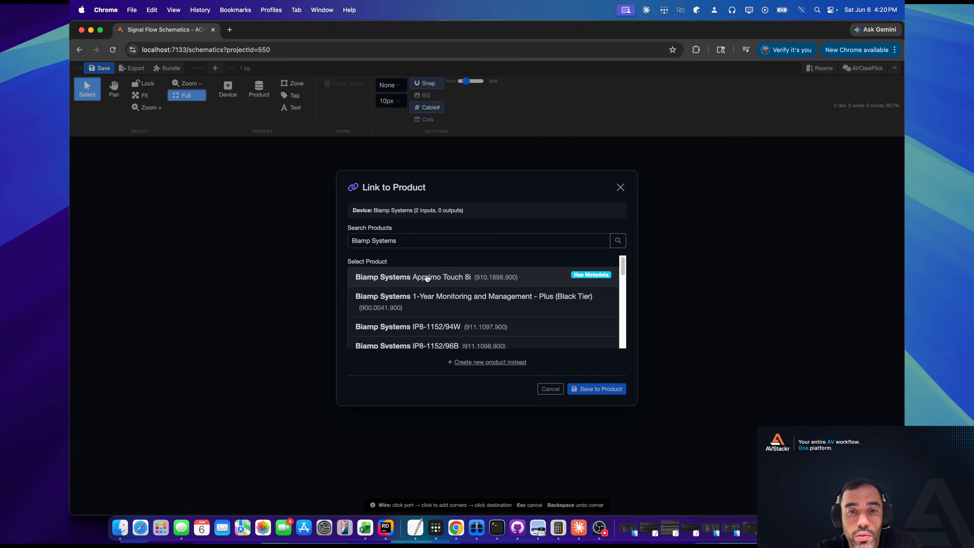
scroll(456, 277, down, 3)
click(427, 240)
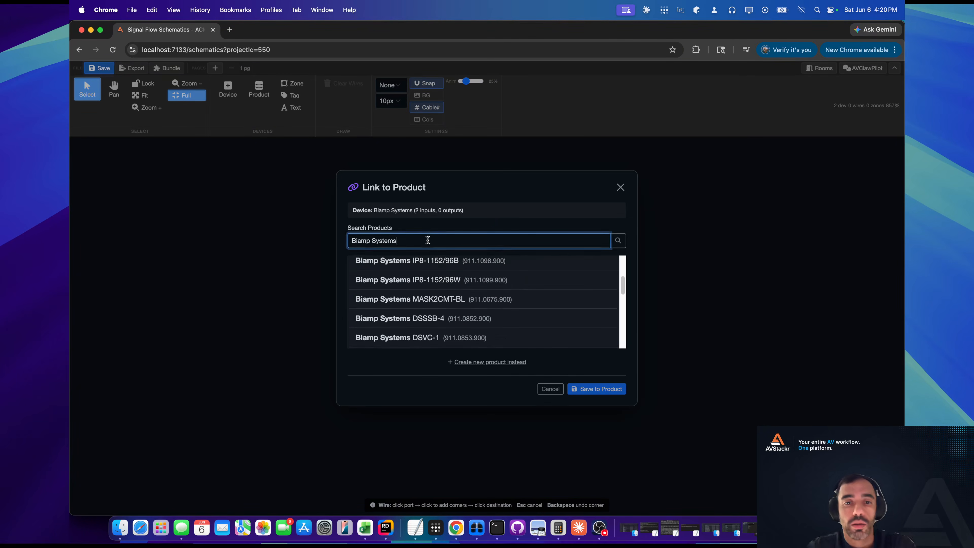
key(super+a)
text(t)
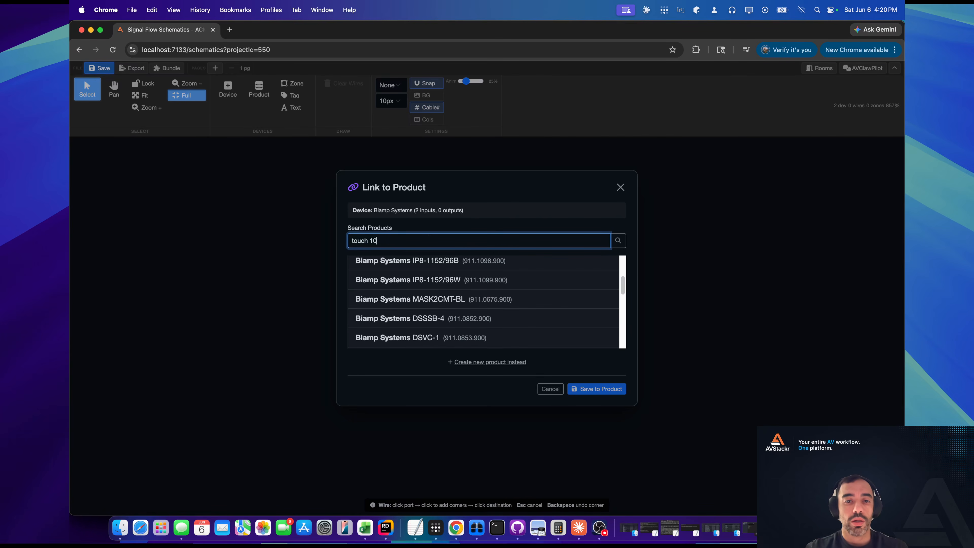
click(501, 307)
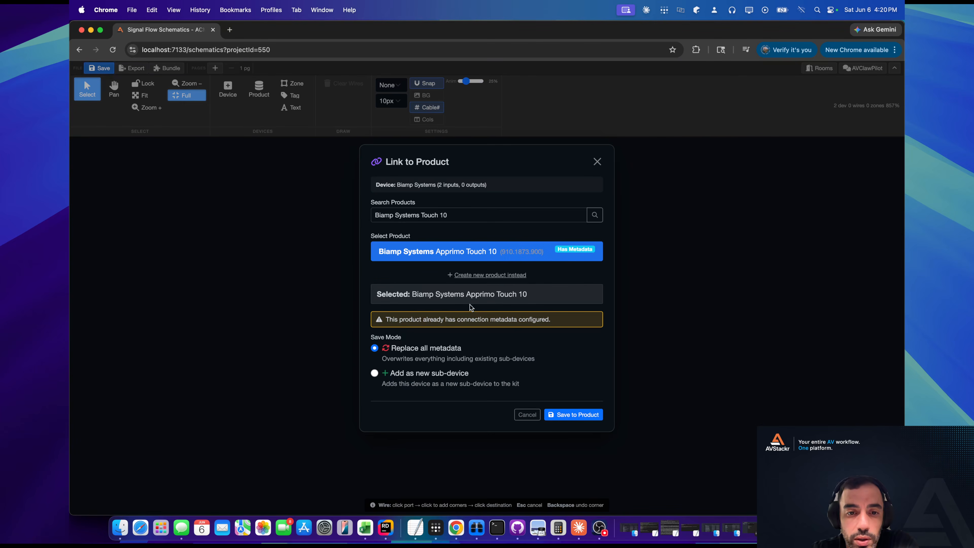
click(597, 161)
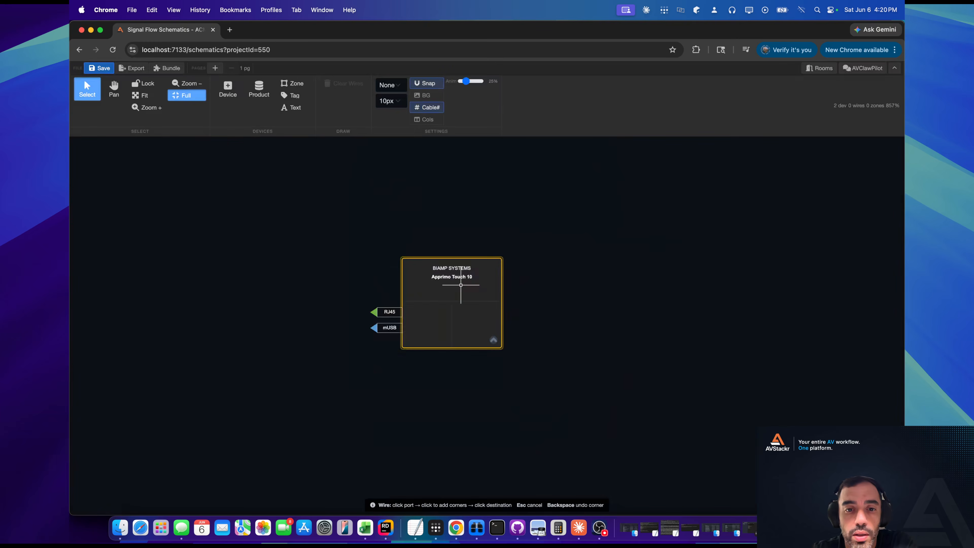
Replace the Apprimo Touch 10 block with one added from its pre-configured product, searching for touch10.
key(BackSpace)
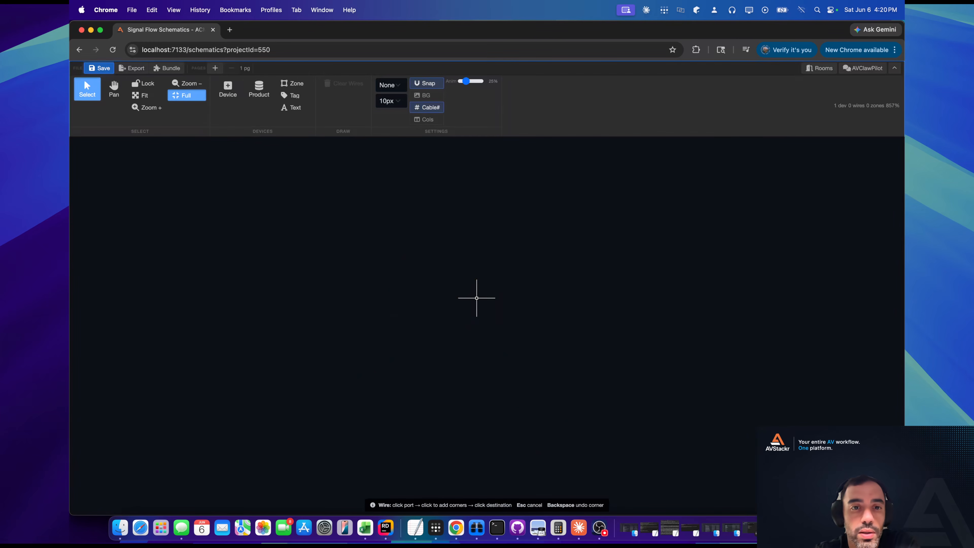
click(252, 86)
click(448, 299)
text(touch10)
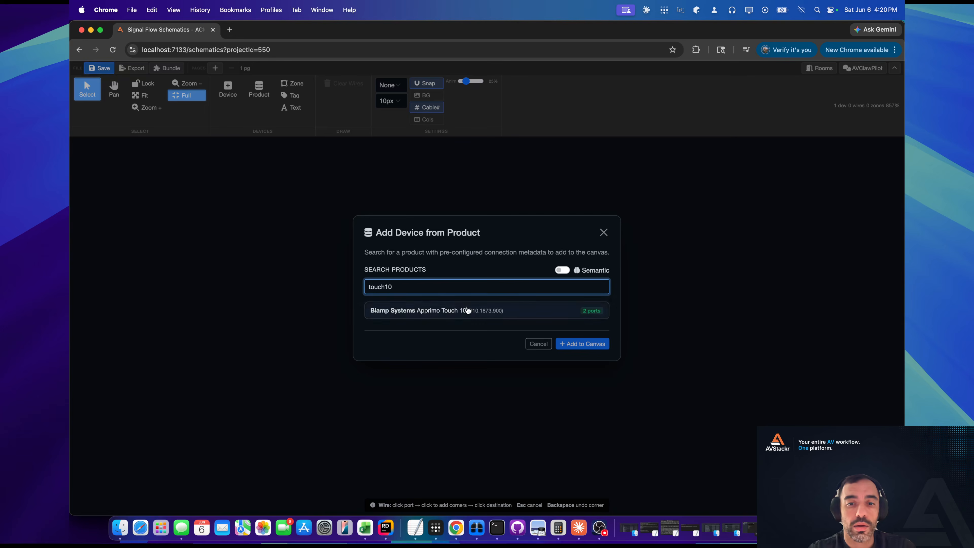
click(465, 311)
click(580, 367)
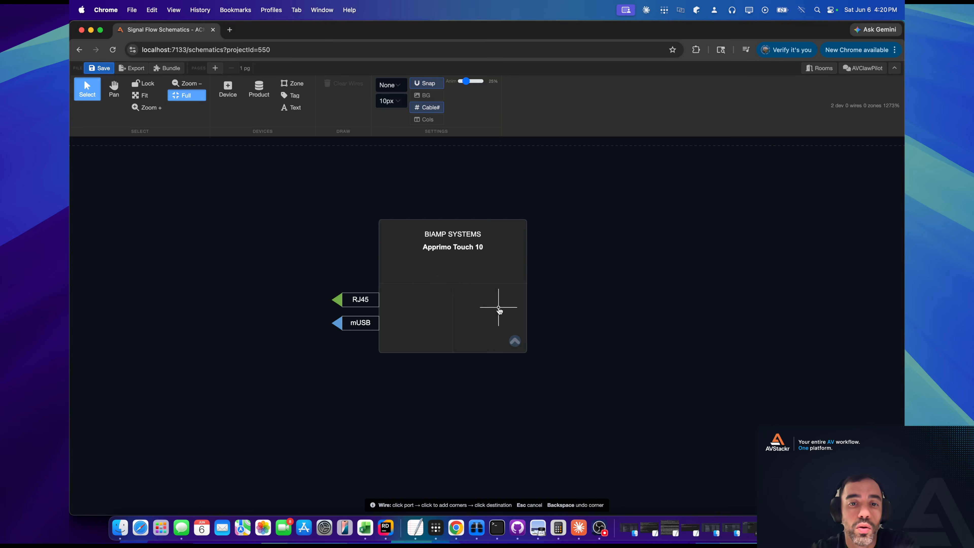
Delete both the Apprimo Touch 10 and the Samsung QM65C from the canvas.
scroll(496, 278, down, 10)
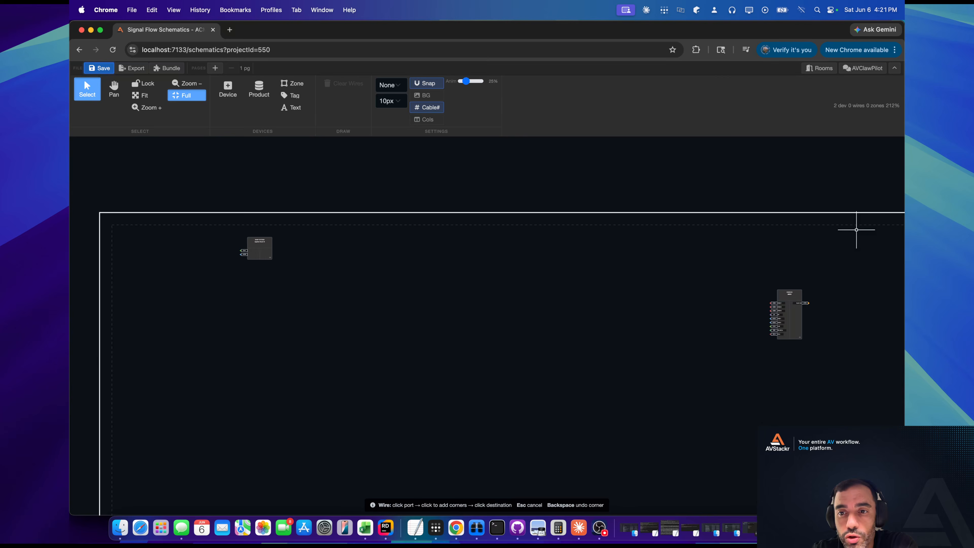
drag(857, 227, 195, 382)
key(Delete)
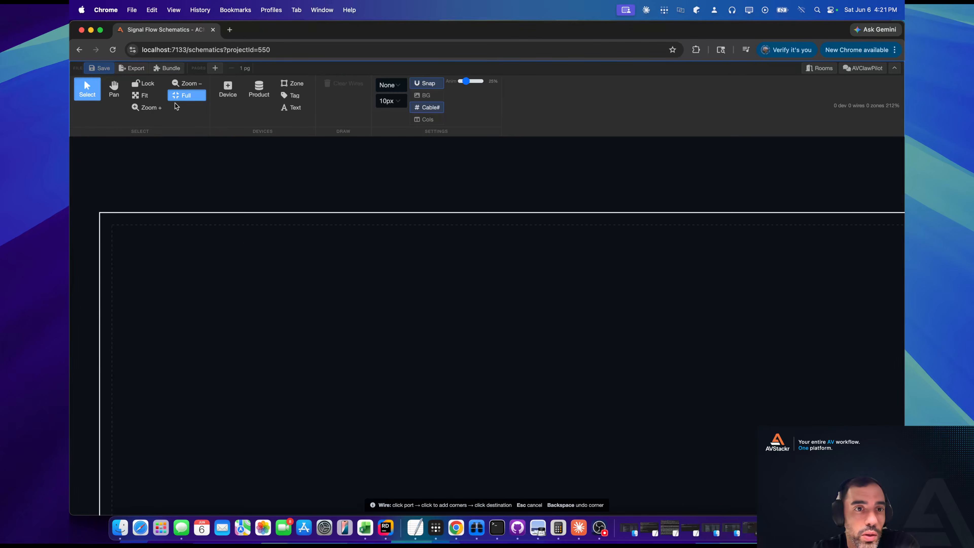
Place the 12-device Crestron Flex Teams with Biamp Standard Kit bundle dated Apr 29, 2026 in the upper area of the canvas.
click(165, 69)
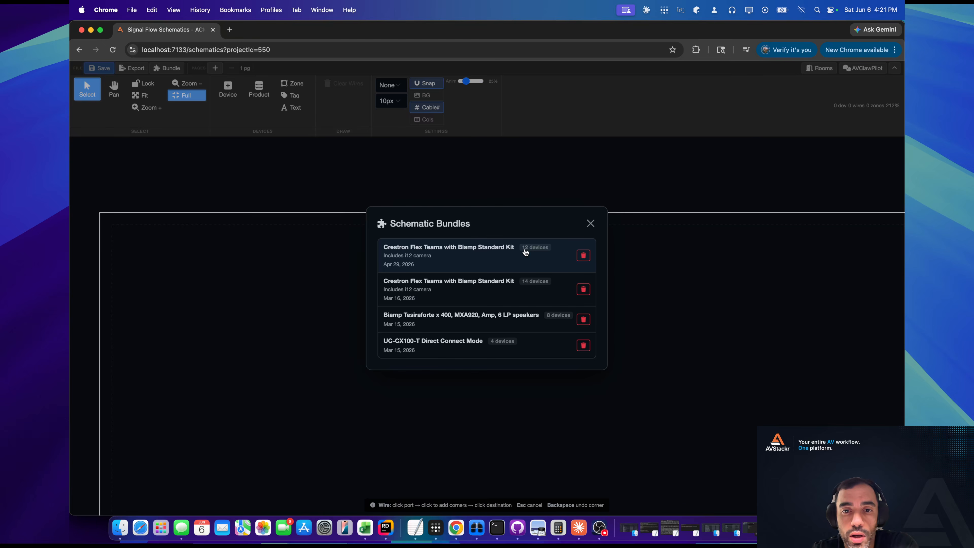
click(462, 255)
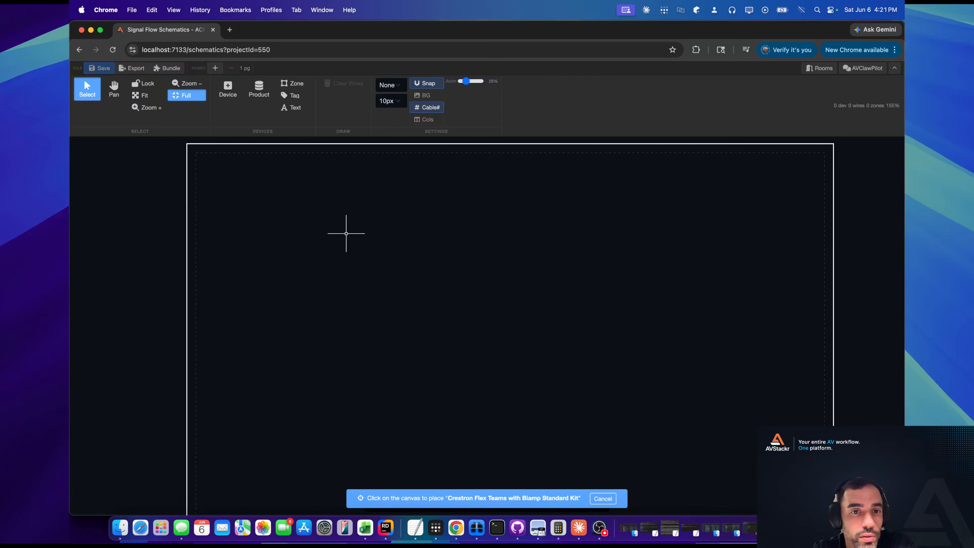
click(306, 219)
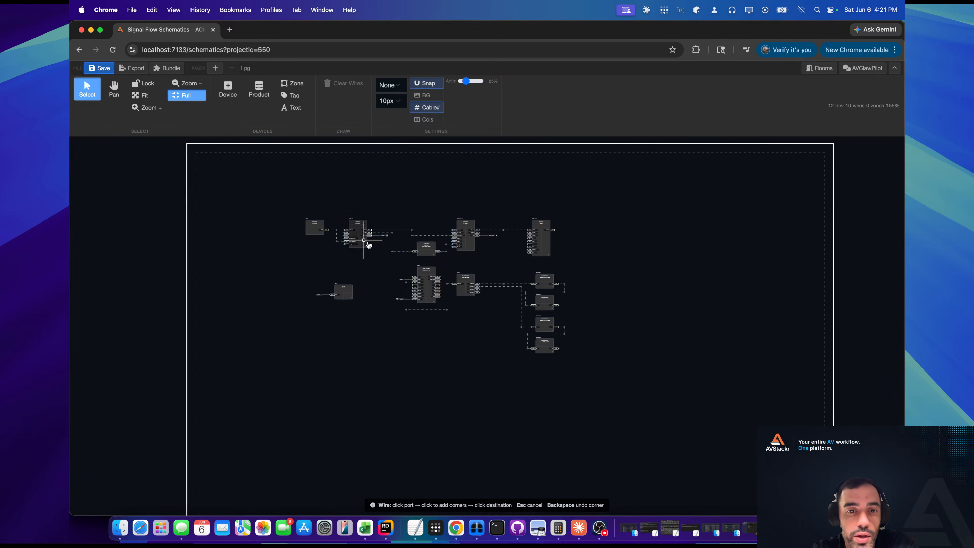
Examine the kit's wiring from the TS-1070 touch panel through the UCPR transmitter and Direct Connect Adapter to the UC engine.
scroll(343, 240, up, 3)
scroll(343, 239, up, 4)
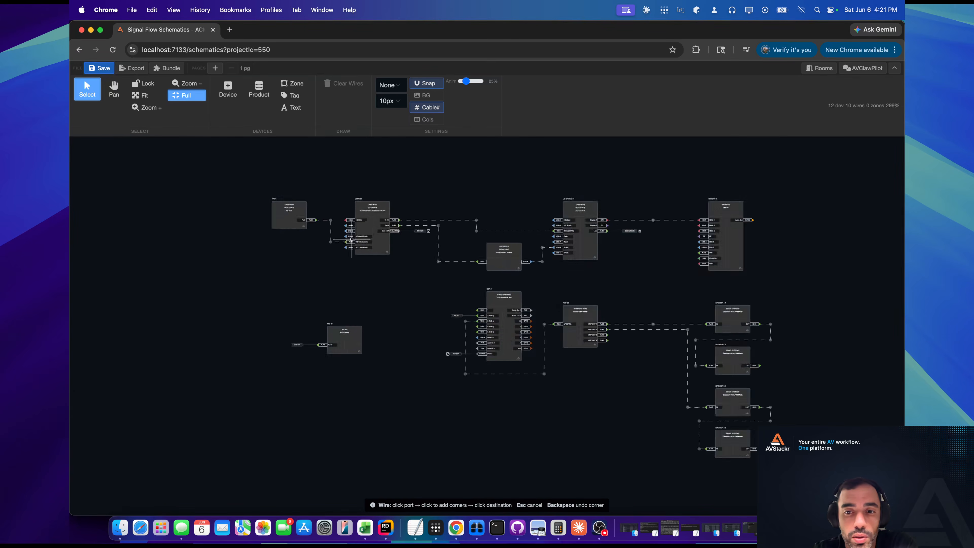
scroll(337, 235, up, 2)
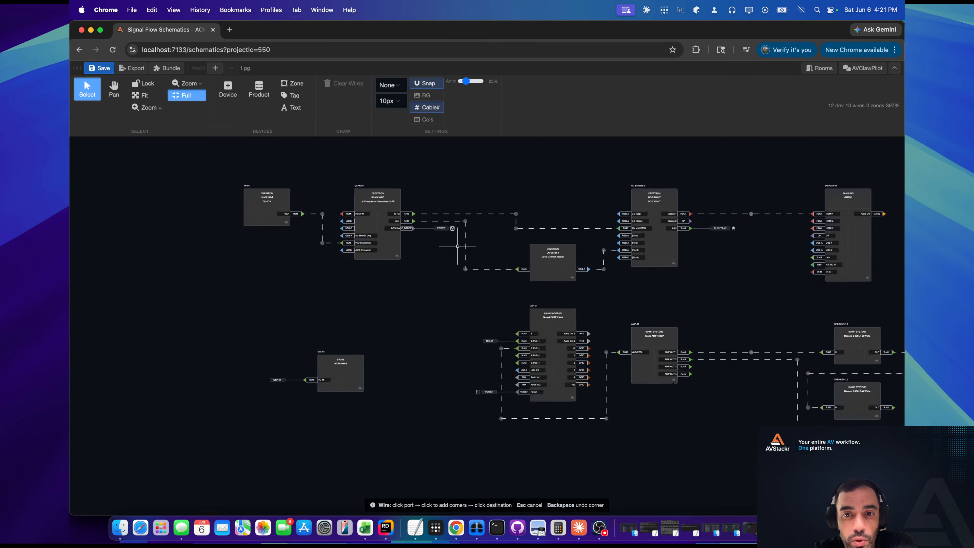
drag(646, 301, 574, 265)
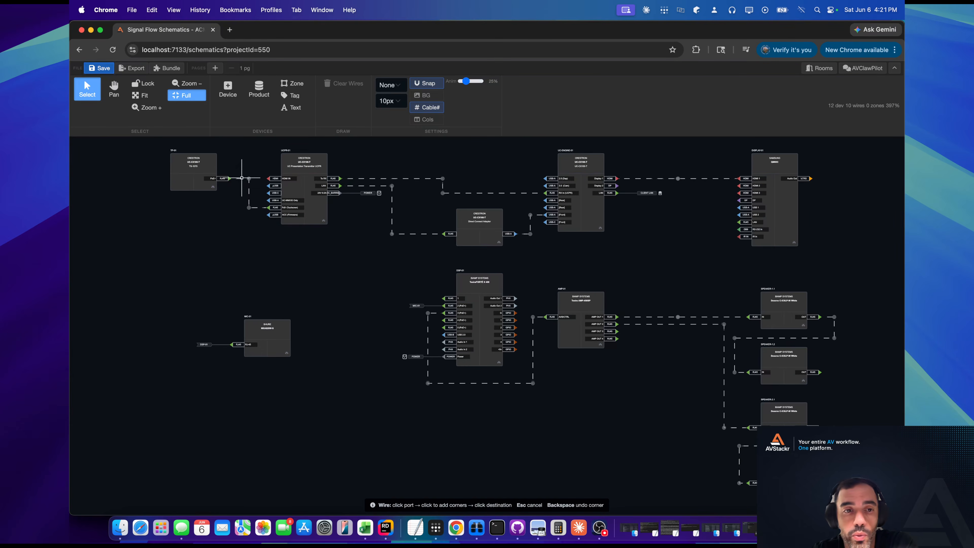
scroll(233, 159, up, 6)
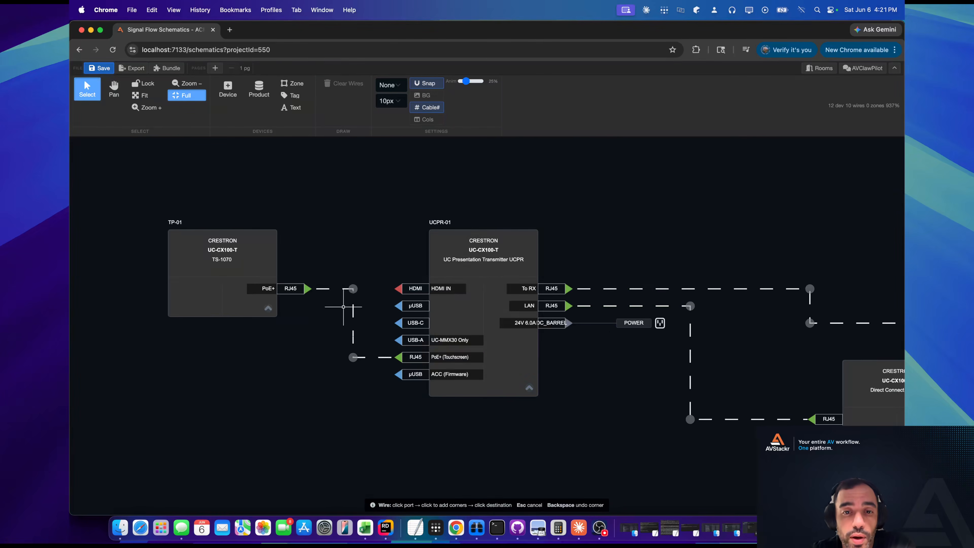
drag(671, 395, 453, 377)
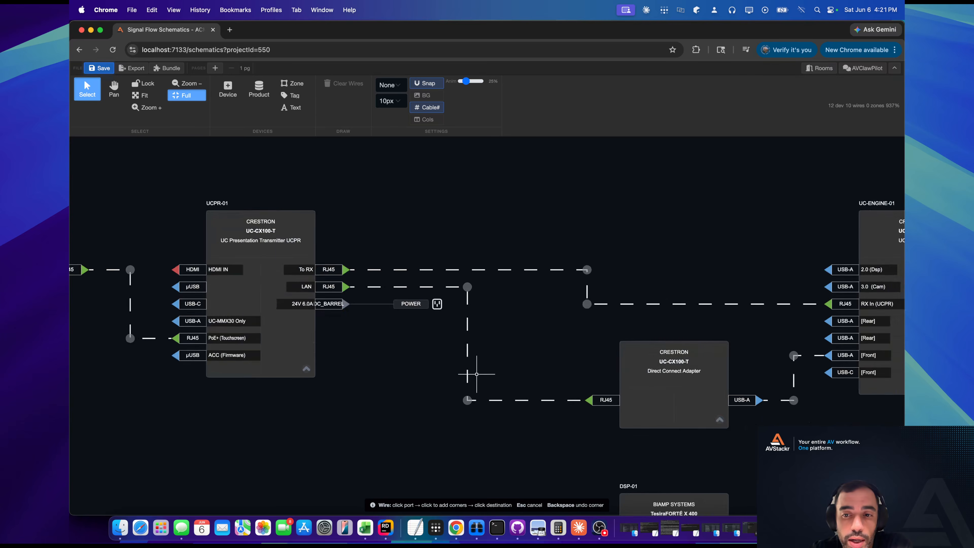
drag(717, 341, 519, 342)
scroll(523, 341, down, 10)
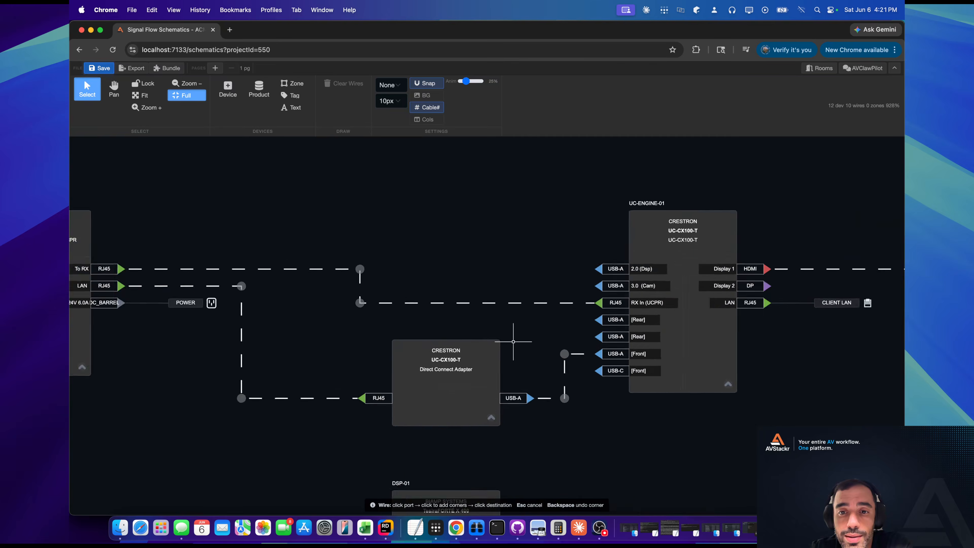
scroll(531, 325, down, 3)
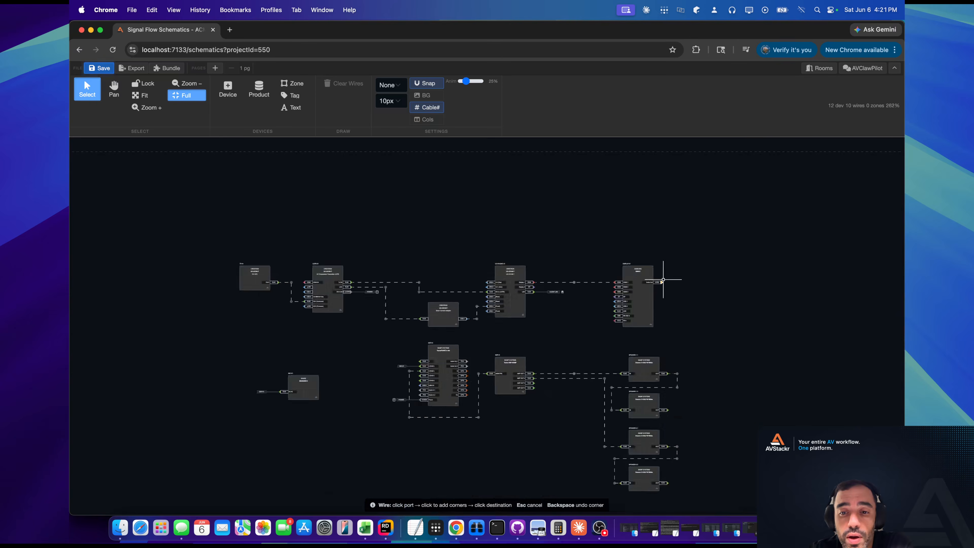
Select all the placed kit devices and view the Save as Bundle options, closing them without saving.
drag(777, 209, 234, 506)
right_click(449, 309)
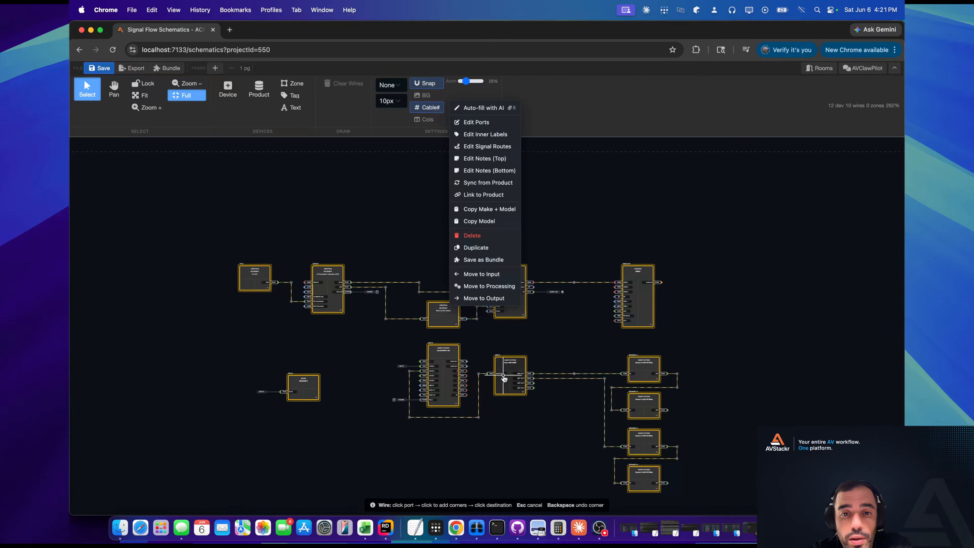
click(492, 264)
click(424, 322)
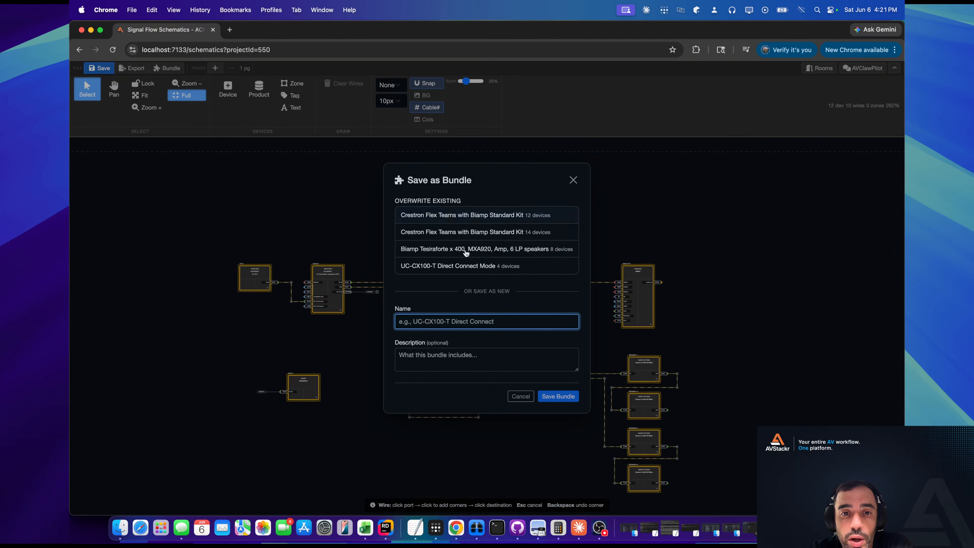
click(573, 180)
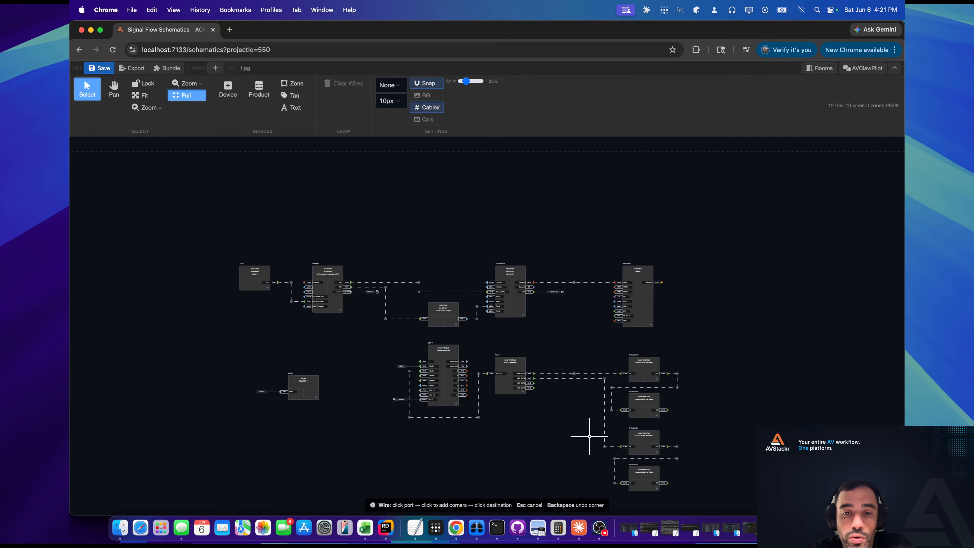
Examine the audio wiring between the TesiraFORTÉ X 400 DSP, the Tesira AMP-450BP amplifier and the Desono speakers.
drag(589, 434, 600, 341)
scroll(503, 277, up, 4)
scroll(503, 277, up, 6)
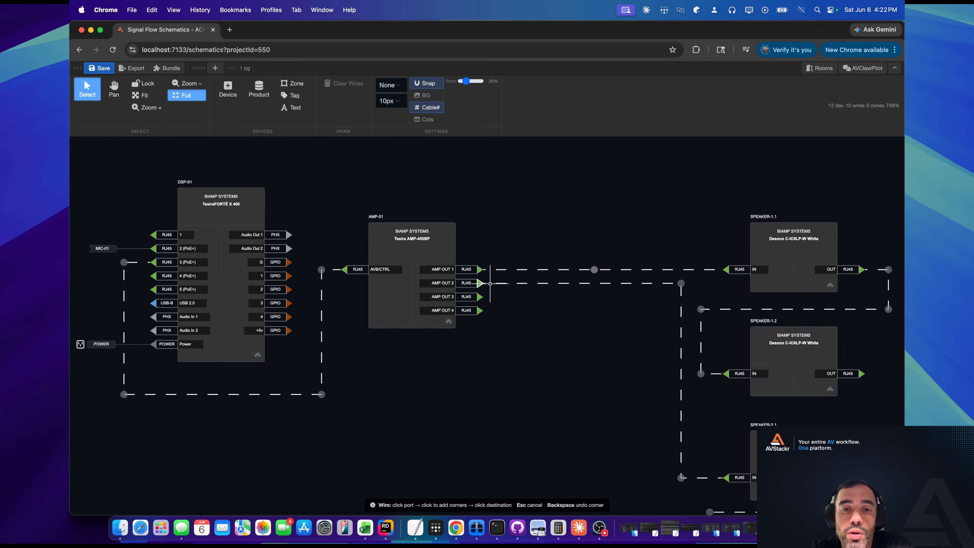
scroll(592, 328, down, 3)
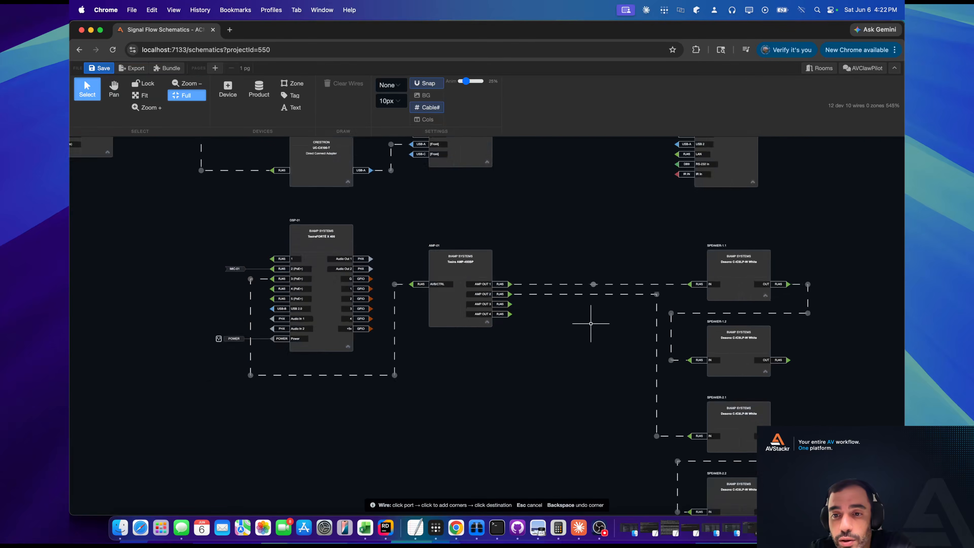
scroll(736, 328, up, 3)
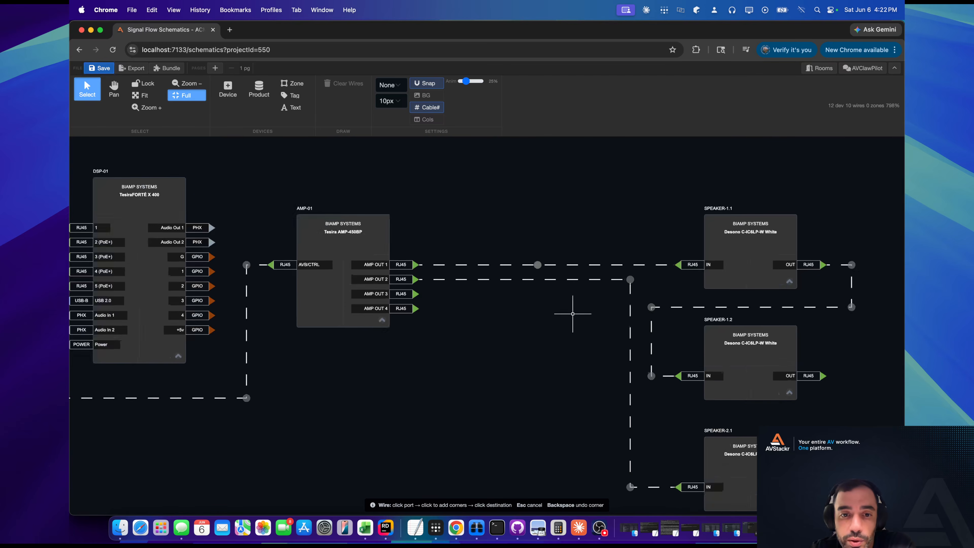
scroll(665, 331, up, 2)
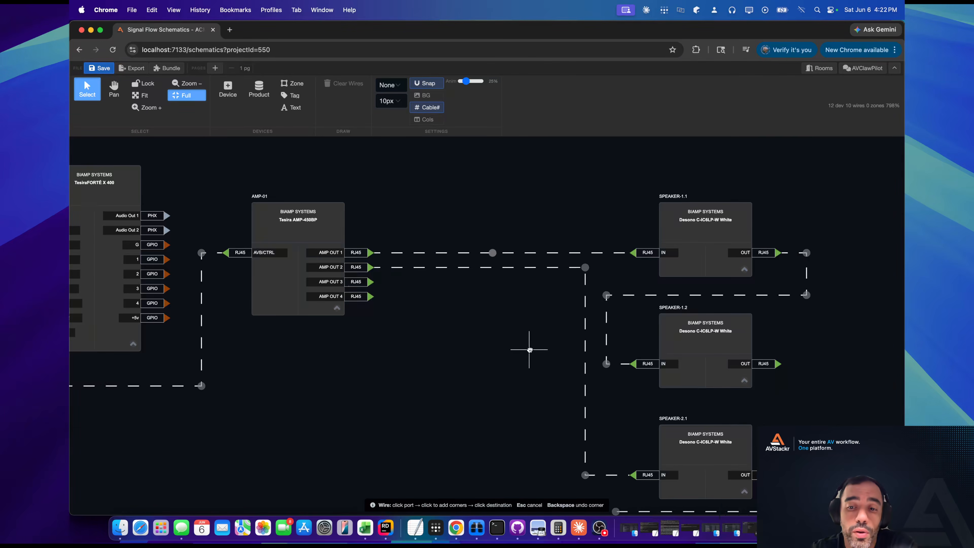
drag(529, 348, 771, 398)
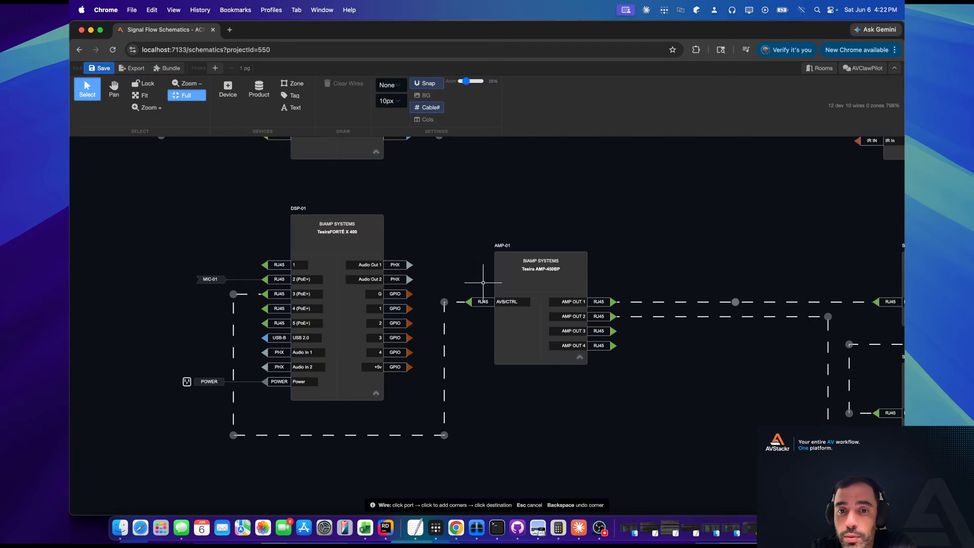
scroll(502, 288, down, 5)
scroll(451, 310, up, 5)
scroll(452, 310, up, 4)
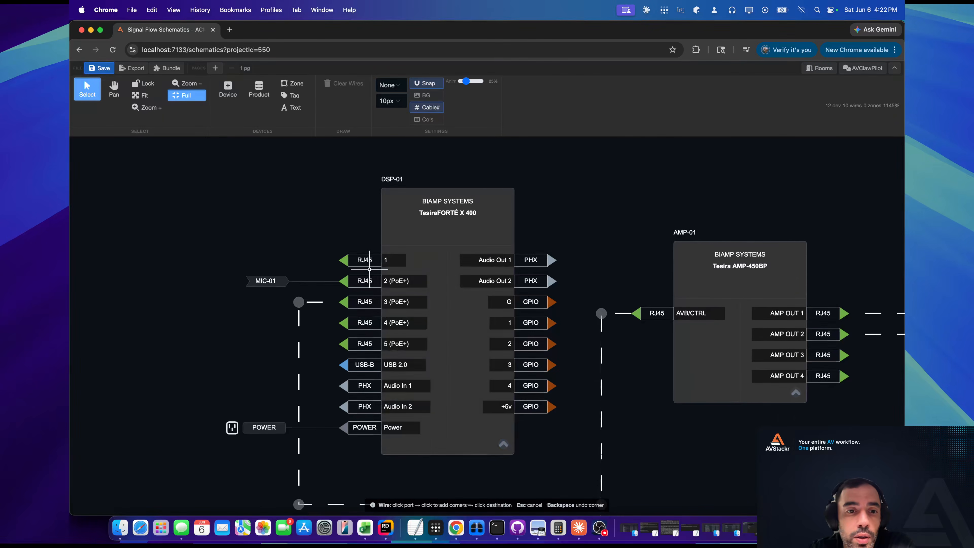
Open the port editor for the TesiraFORTÉ X 400 to review its input and output ports beside the device.
right_click(452, 251)
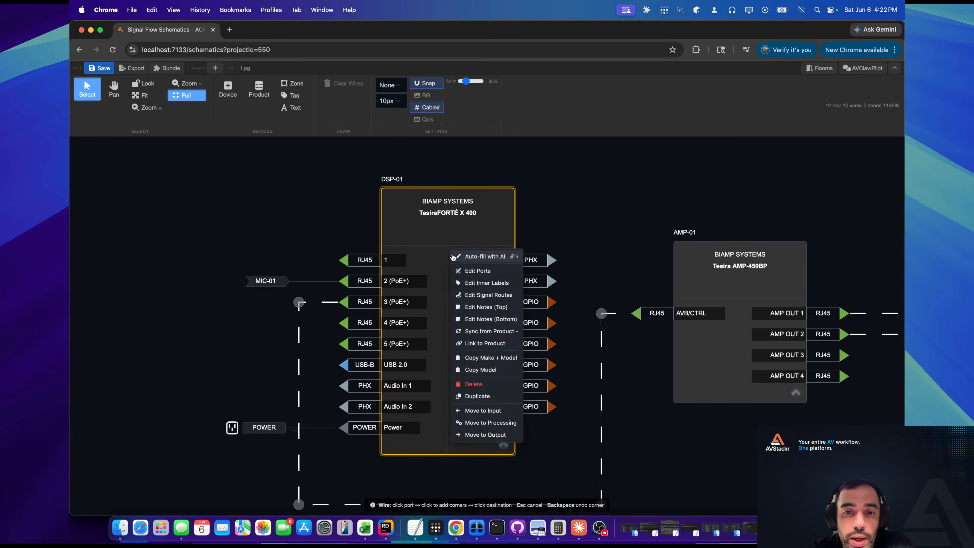
click(480, 271)
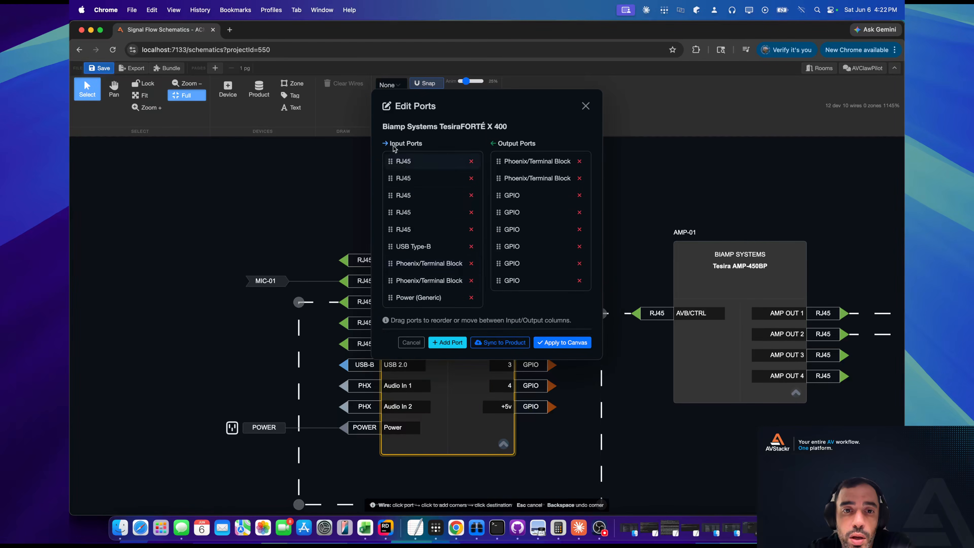
drag(402, 102, 534, 145)
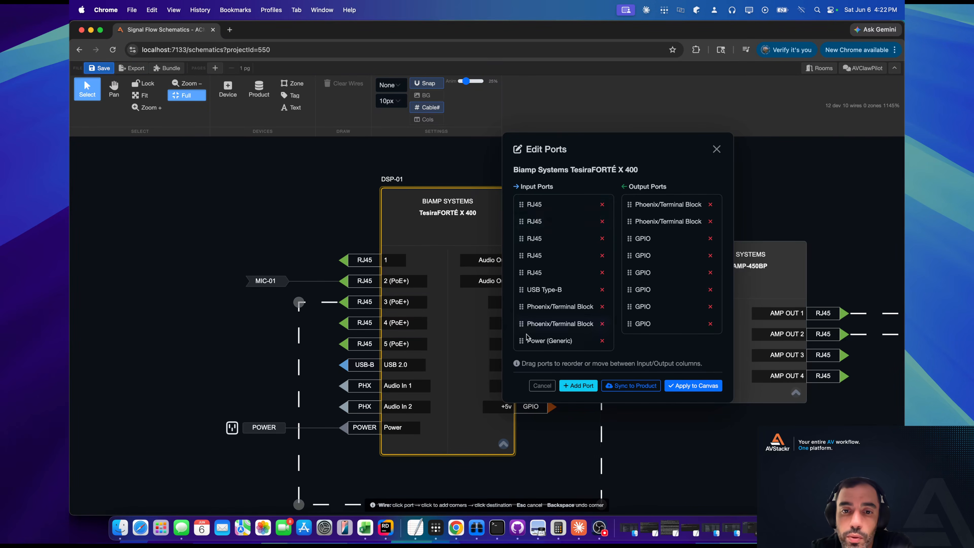
Review the port types available for a new output port and the team's custom port types, without adding a port.
click(574, 387)
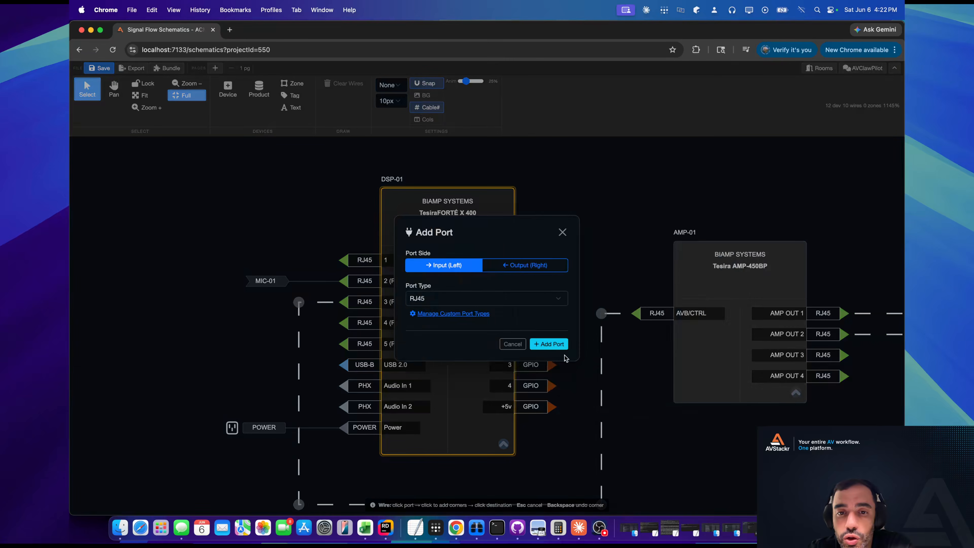
click(515, 265)
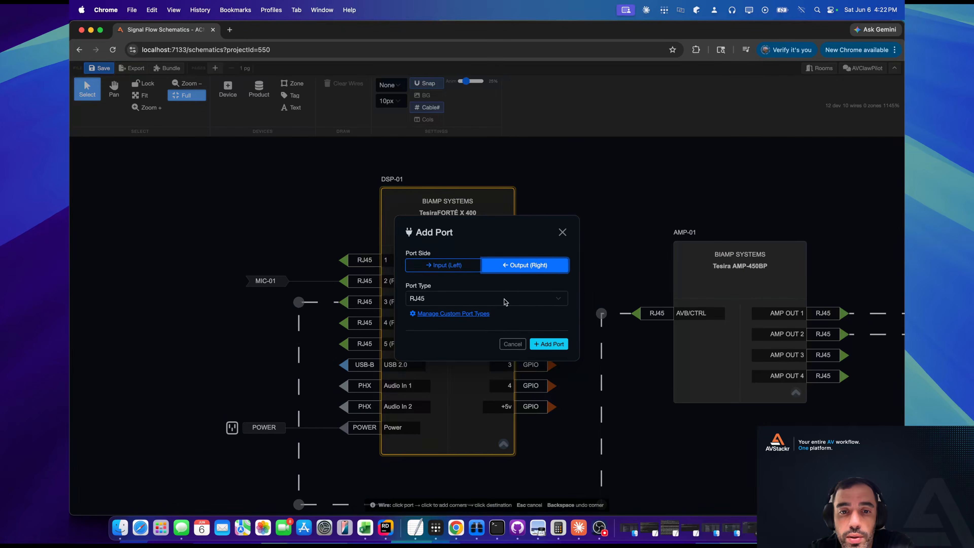
click(502, 301)
scroll(493, 414, down, 10)
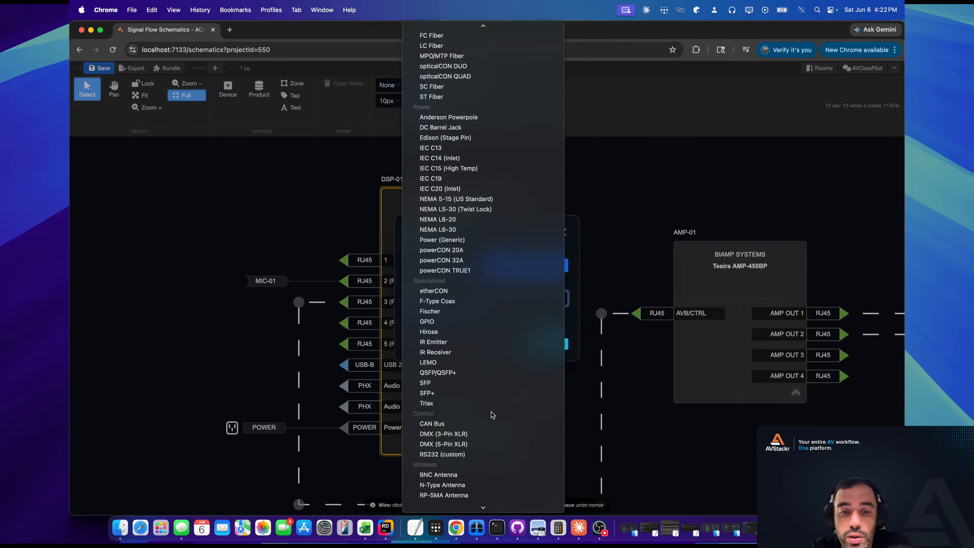
scroll(487, 413, up, 10)
click(617, 169)
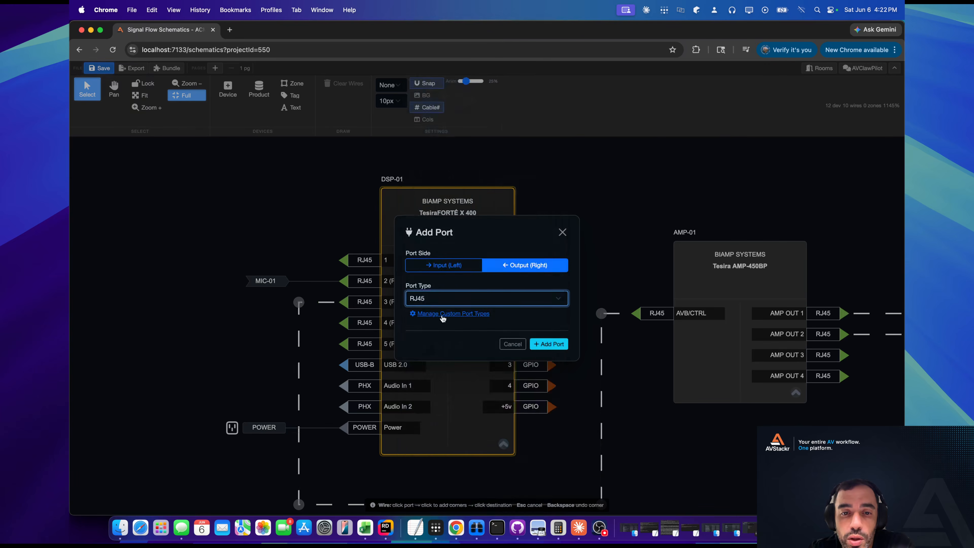
click(443, 314)
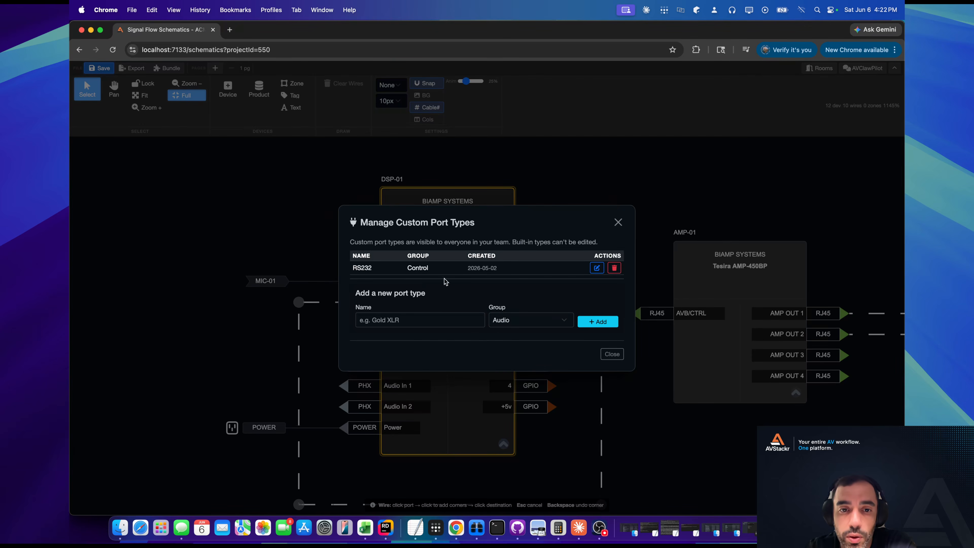
click(618, 222)
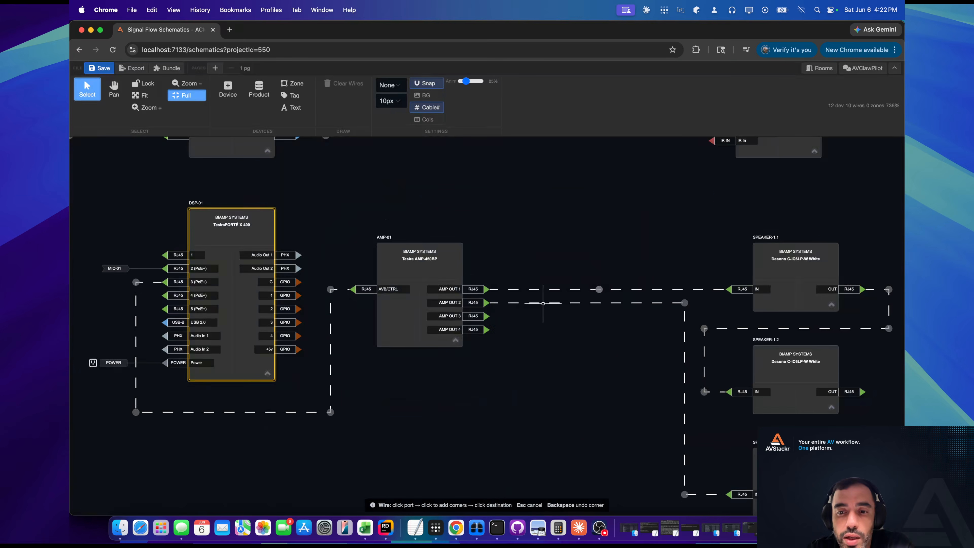
Wire the Display 2 DP output of UC-ENGINE-01 to the IR In port of DISPLAY-01 and move the wire's corner closer to the display.
drag(666, 298, 623, 271)
scroll(614, 278, up, 2)
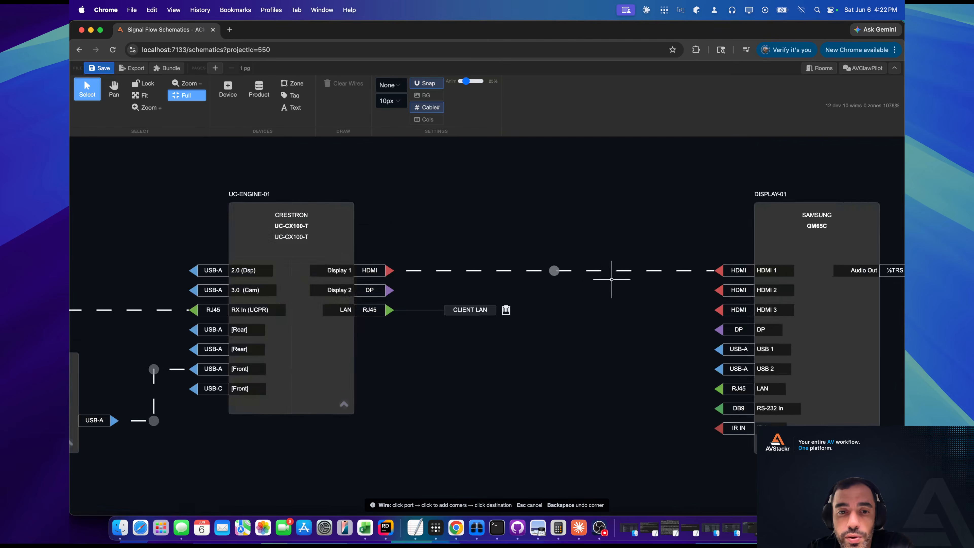
click(390, 291)
click(559, 290)
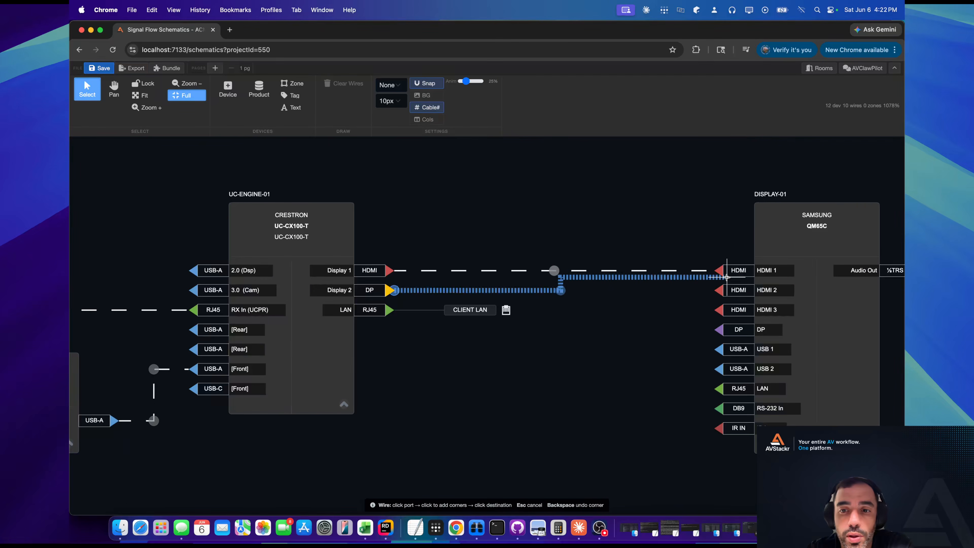
click(723, 434)
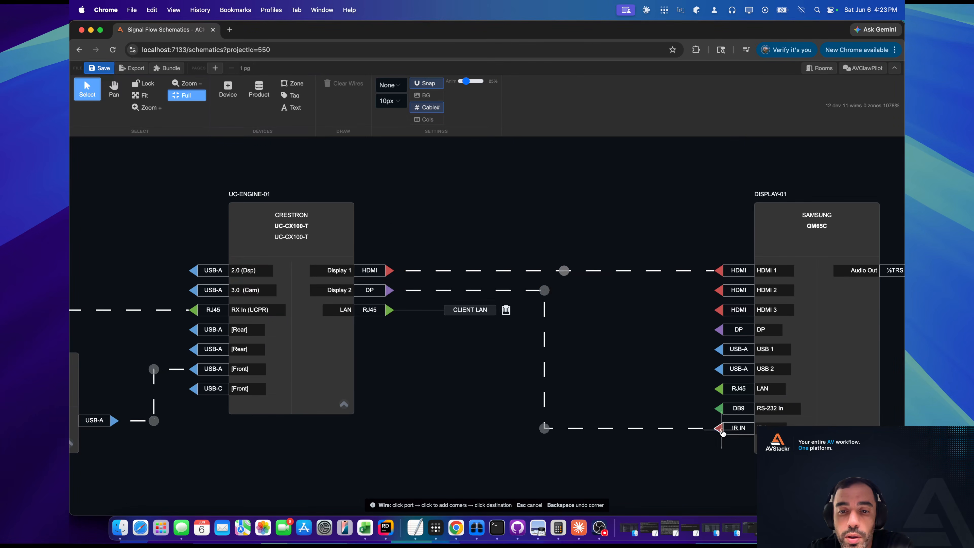
drag(545, 428, 647, 429)
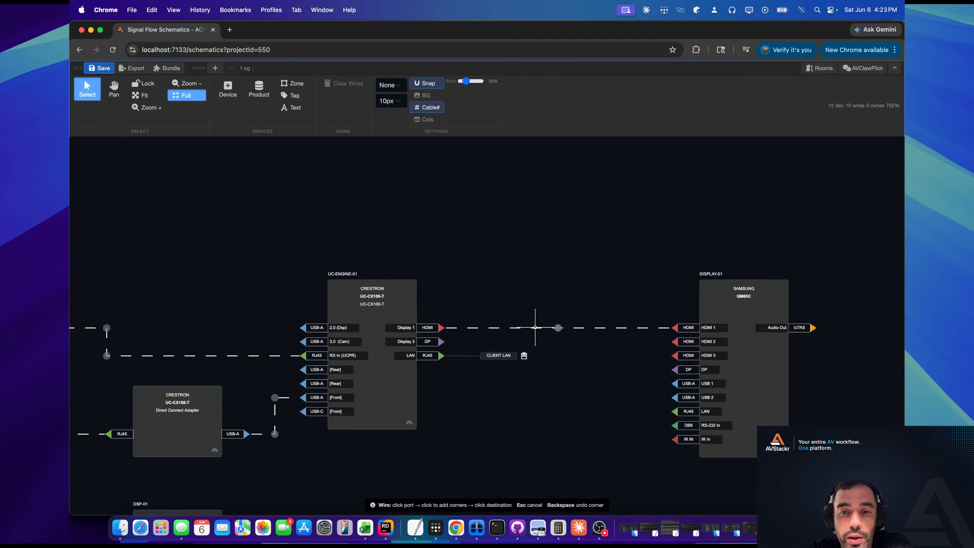
Show the signal path of the HDMI wire between UC-ENGINE-01 and DISPLAY-01, and reduce the wire animation setting.
right_click(535, 327)
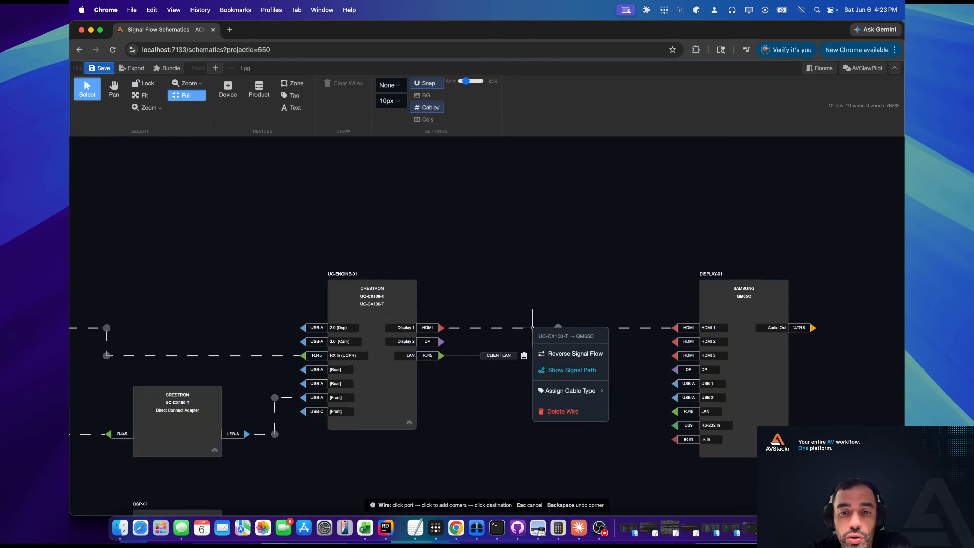
click(556, 369)
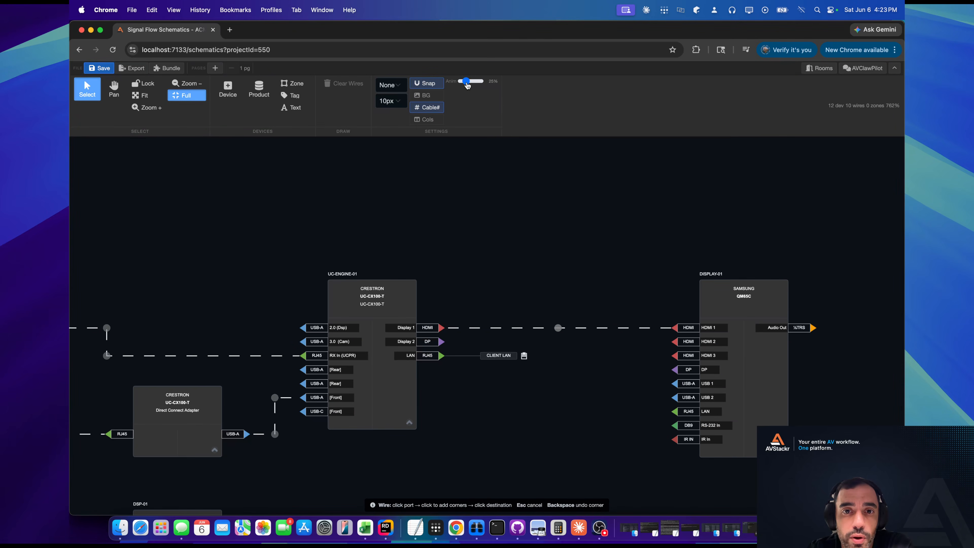
drag(466, 83, 462, 82)
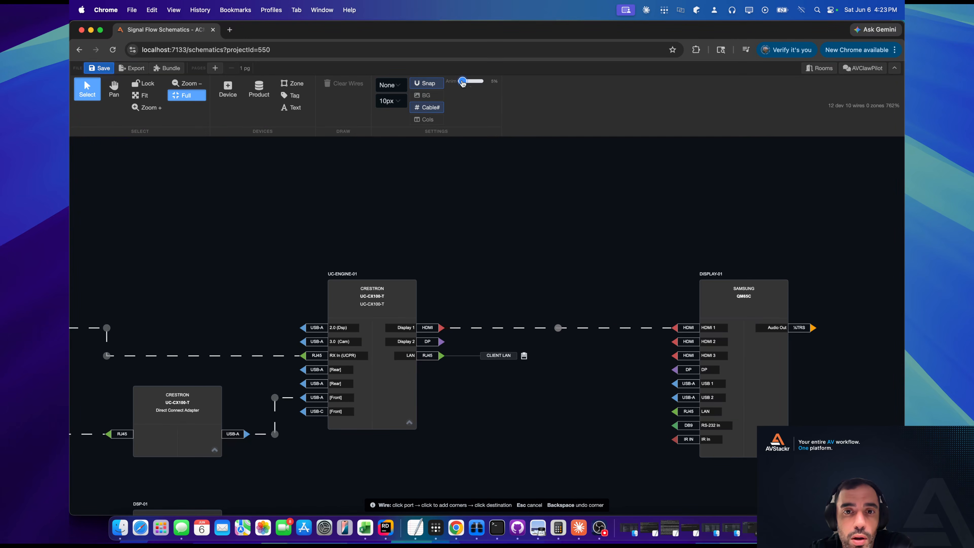
drag(462, 83, 464, 83)
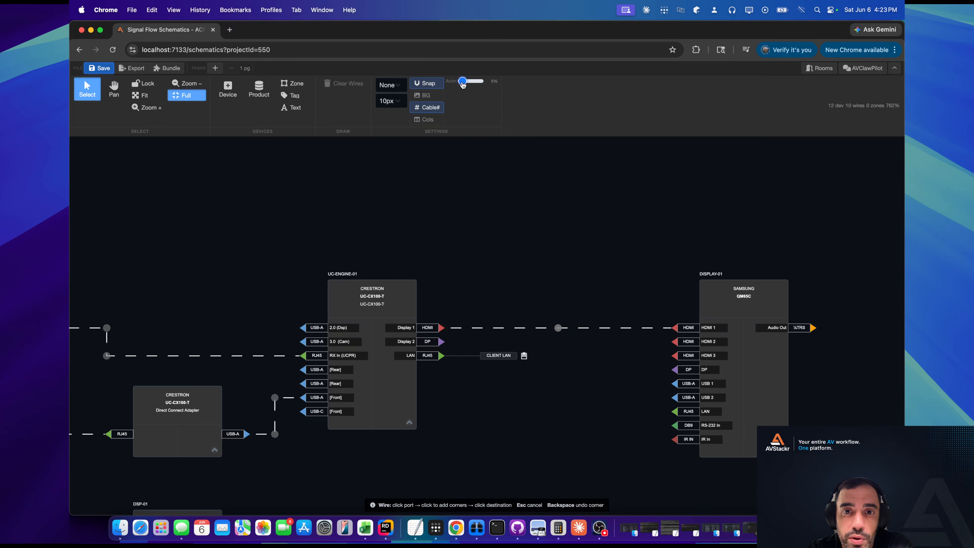
Start adding a device from the product catalogue and search semantically for "matrix mixer", reviewing the matches.
scroll(543, 370, down, 10)
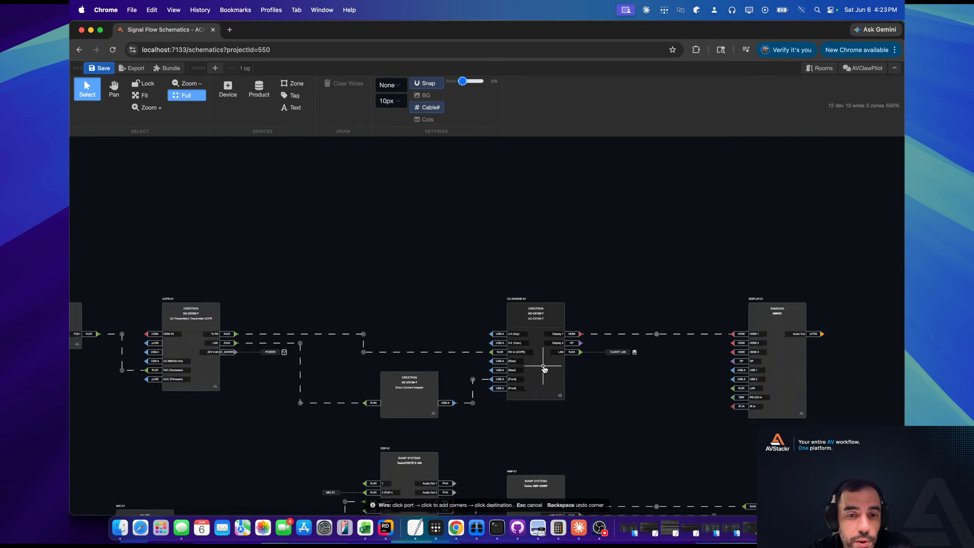
scroll(548, 392, up, 10)
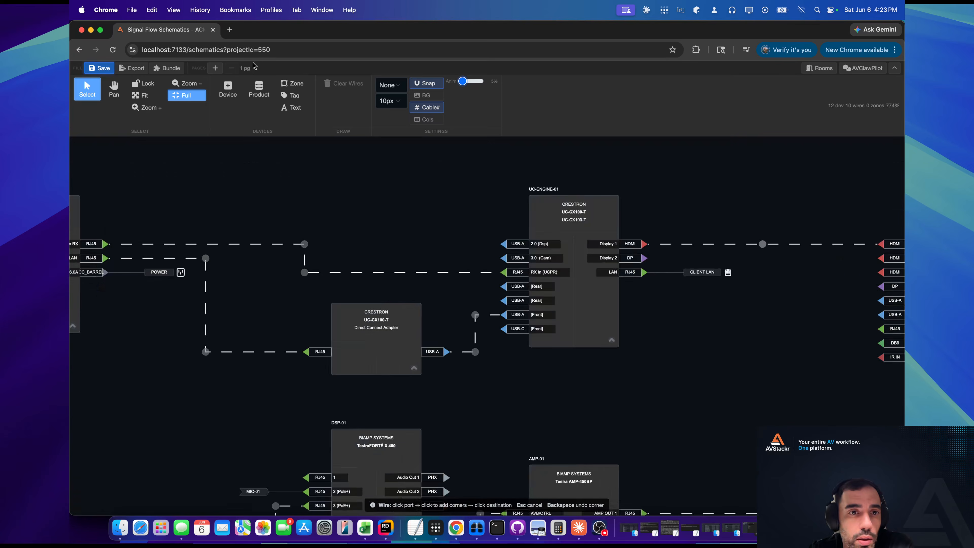
click(258, 90)
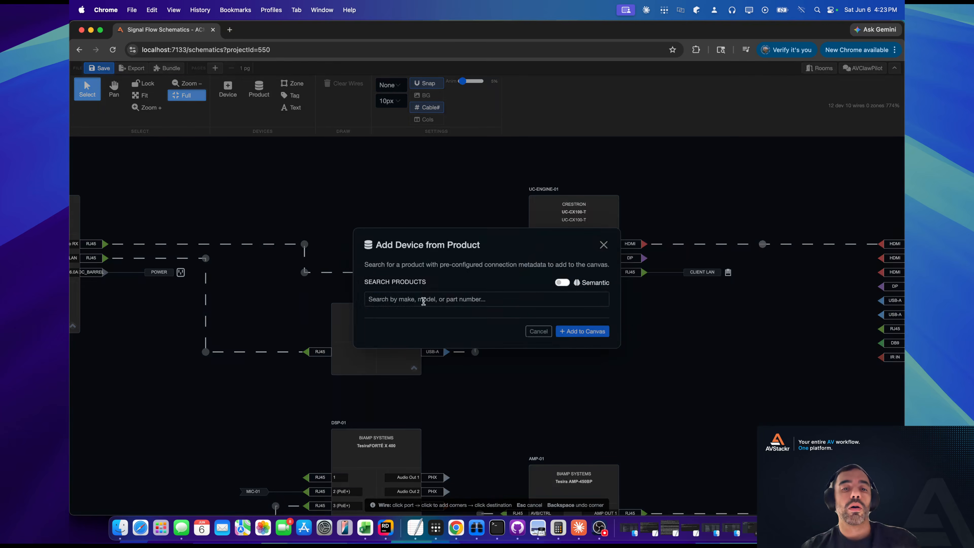
click(424, 301)
text(matrix mixer)
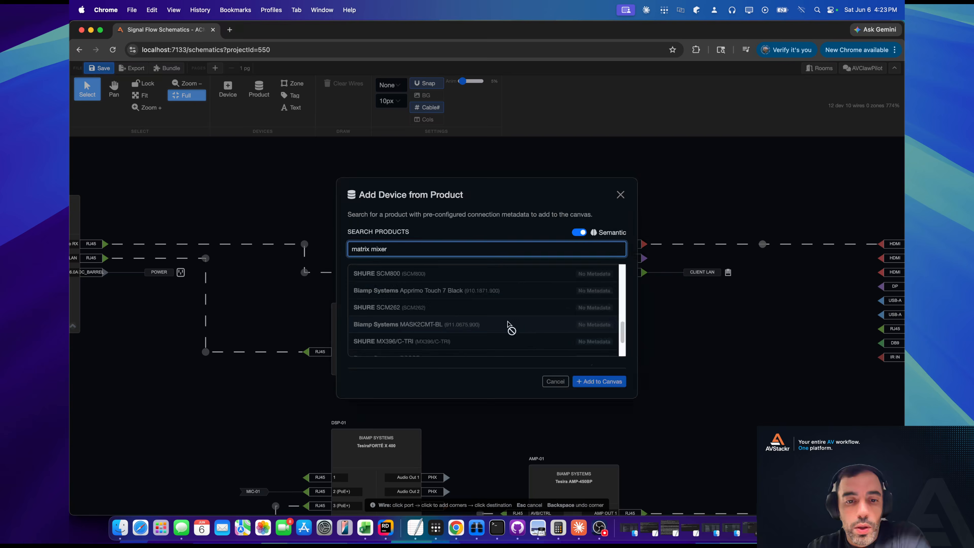
scroll(510, 326, down, 2)
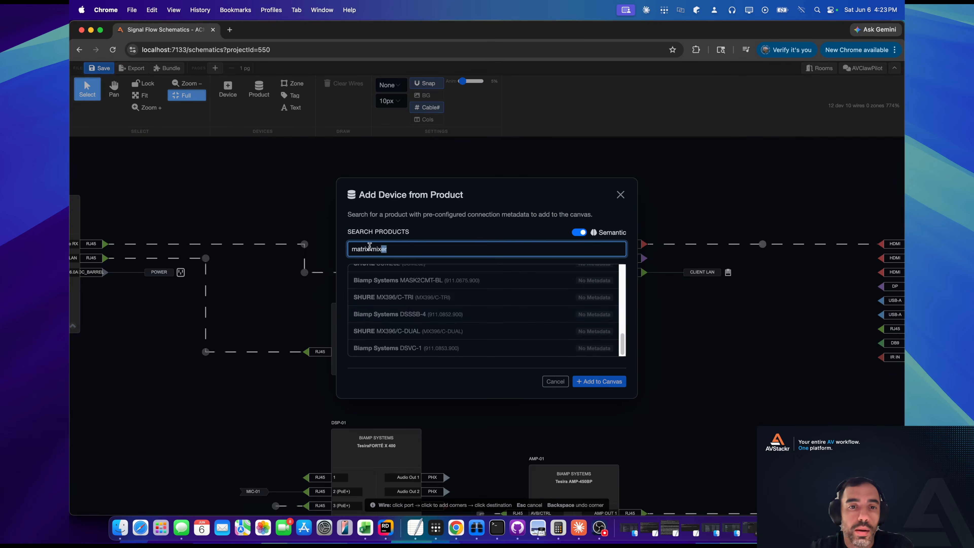
Search the products for "ross" and add the Ross Ultrix to the canvas.
drag(369, 246, 352, 249)
text(ross)
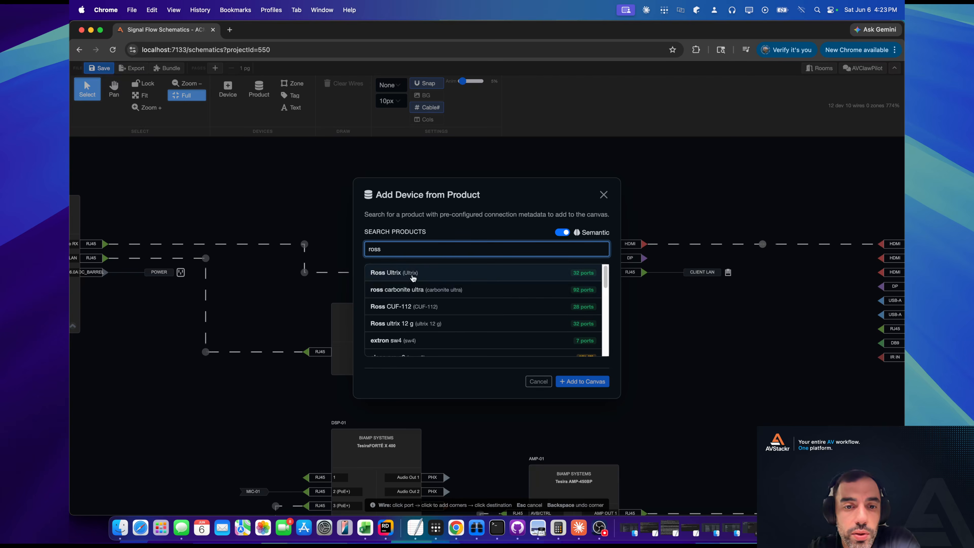
click(410, 277)
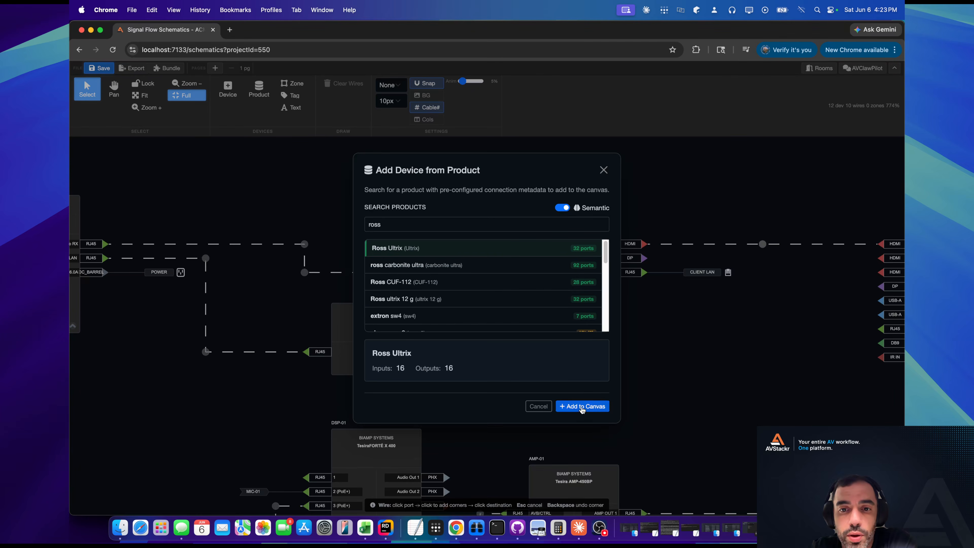
click(577, 408)
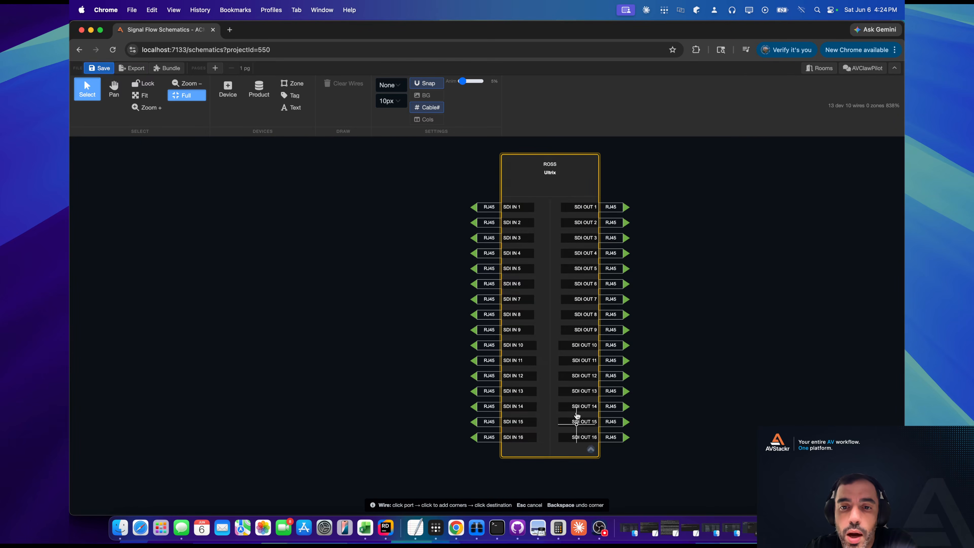
scroll(561, 347, down, 6)
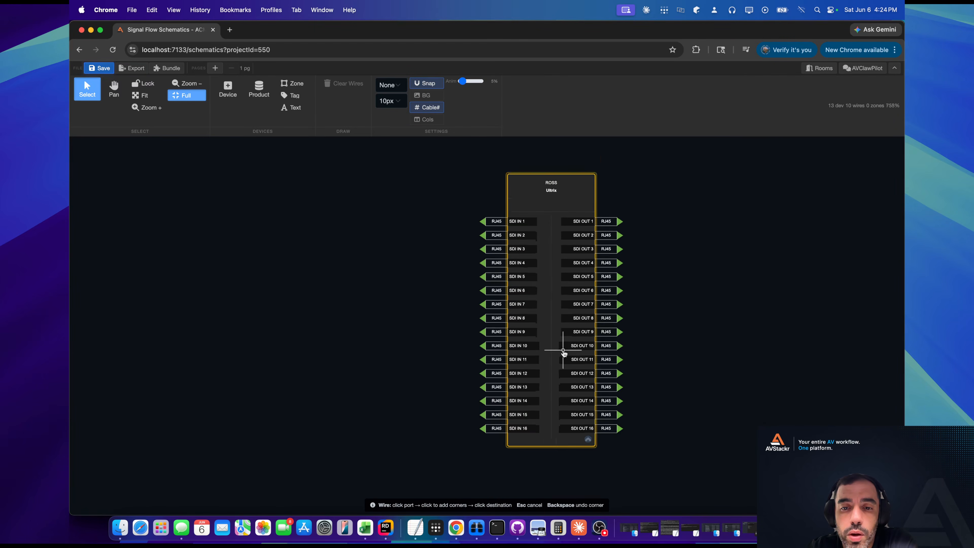
Delete the wire between TP-01 and UCPR-01 and move TP-01 beside the inputs of the Ross Ultrix.
drag(439, 366, 608, 348)
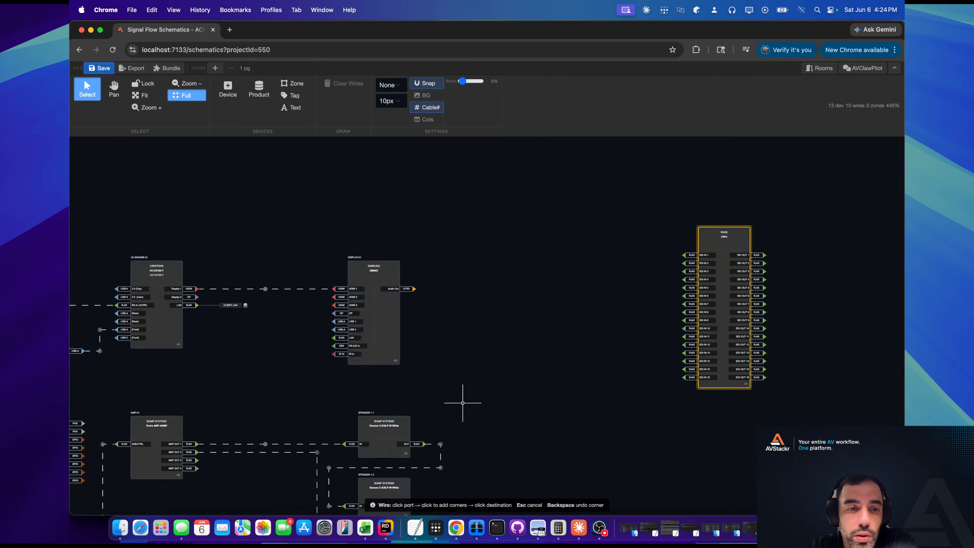
drag(333, 325, 867, 256)
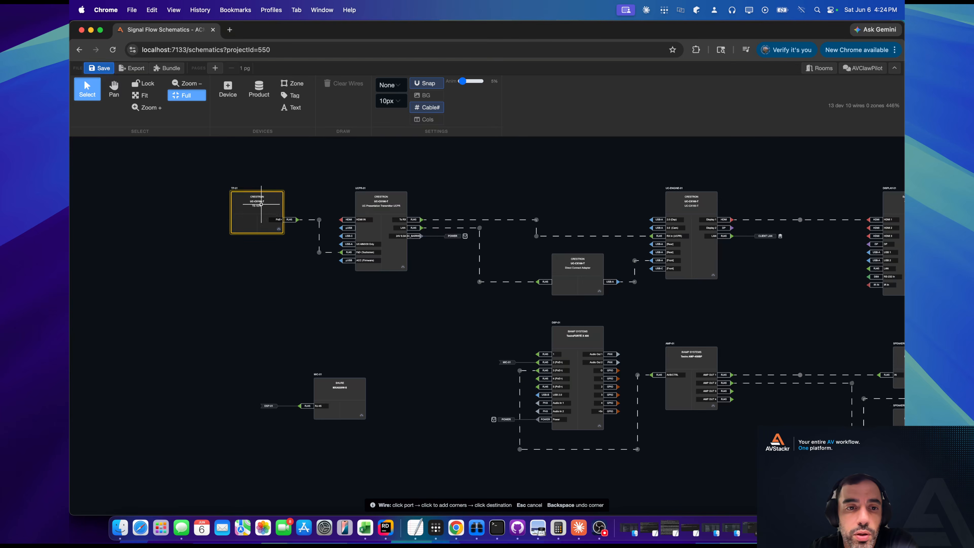
click(300, 225)
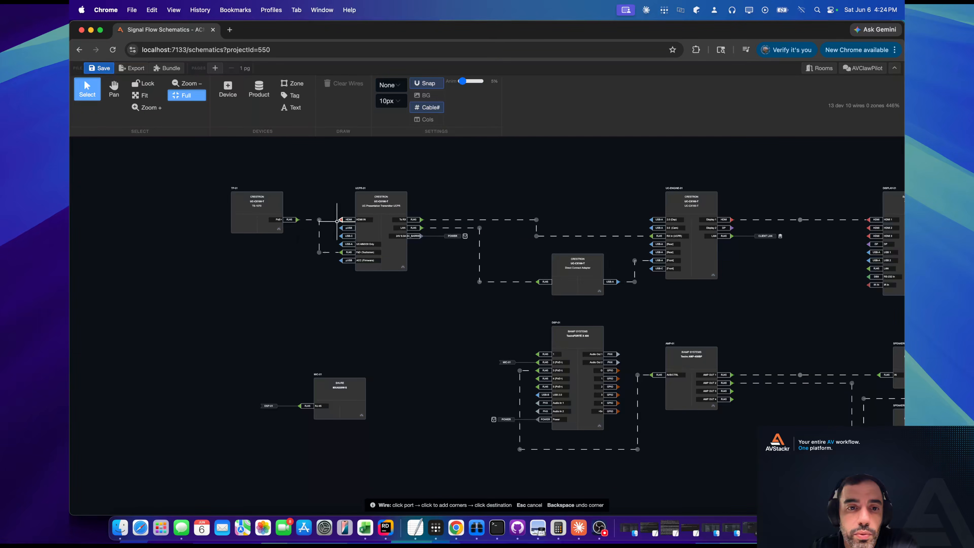
click(338, 221)
drag(329, 214, 322, 226)
key(Delete)
drag(321, 333, 776, 209)
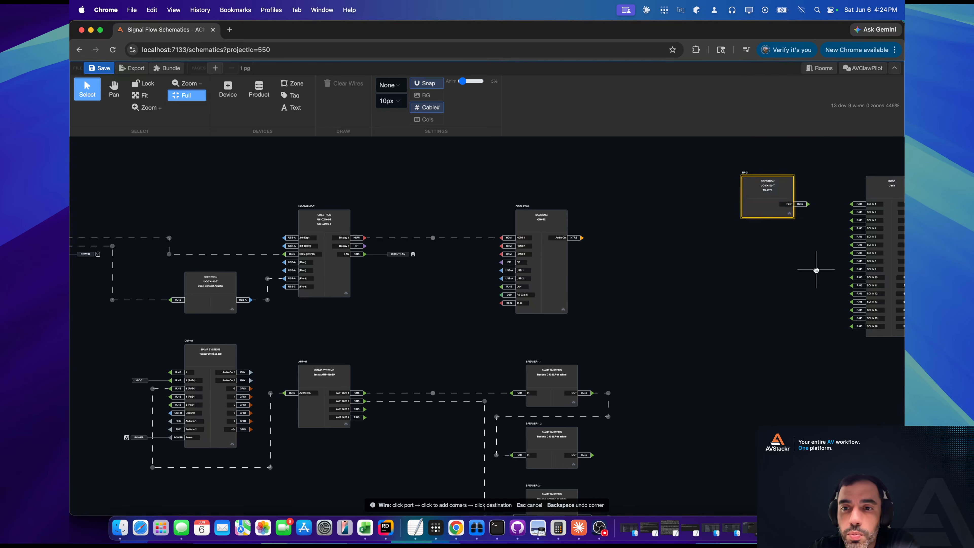
Delete the wire into HDMI 1 of DISPLAY-01 and move the display to the output side of the Ross Ultrix.
scroll(815, 269, right, 6)
scroll(603, 267, up, 3)
drag(141, 312, 315, 306)
drag(248, 292, 217, 325)
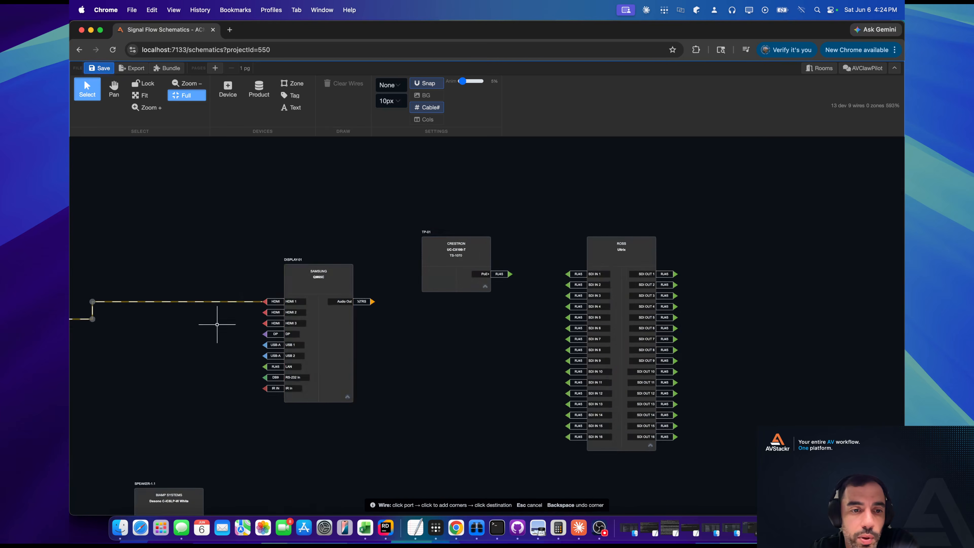
key(Delete)
drag(333, 281, 822, 251)
drag(663, 304, 569, 311)
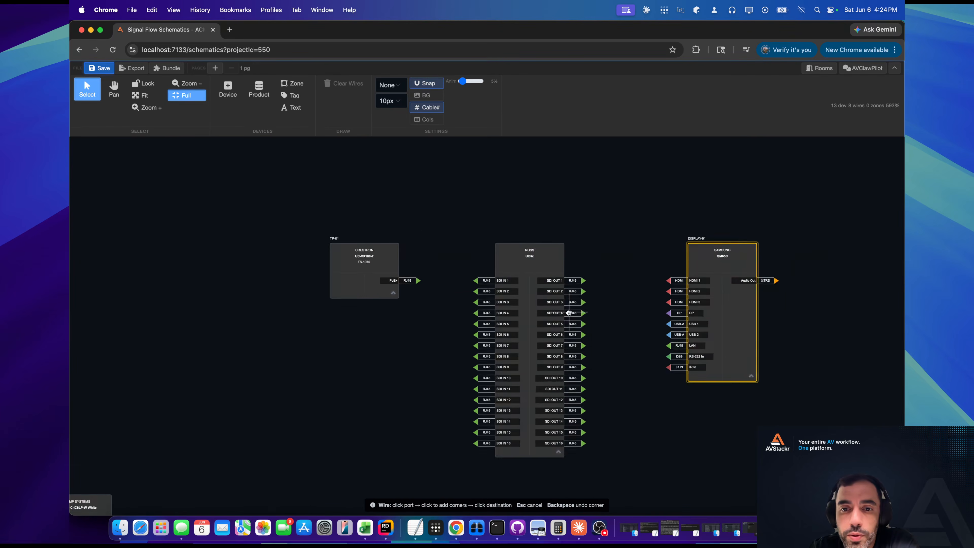
Wire TP-01's PoE+ port to SDI IN 1 of the Ross Ultrix, and SDI OUT 3 to HDMI 1 of DISPLAY-01.
scroll(569, 311, up, 2)
scroll(617, 311, down, 1)
scroll(617, 311, left, 1)
click(283, 217)
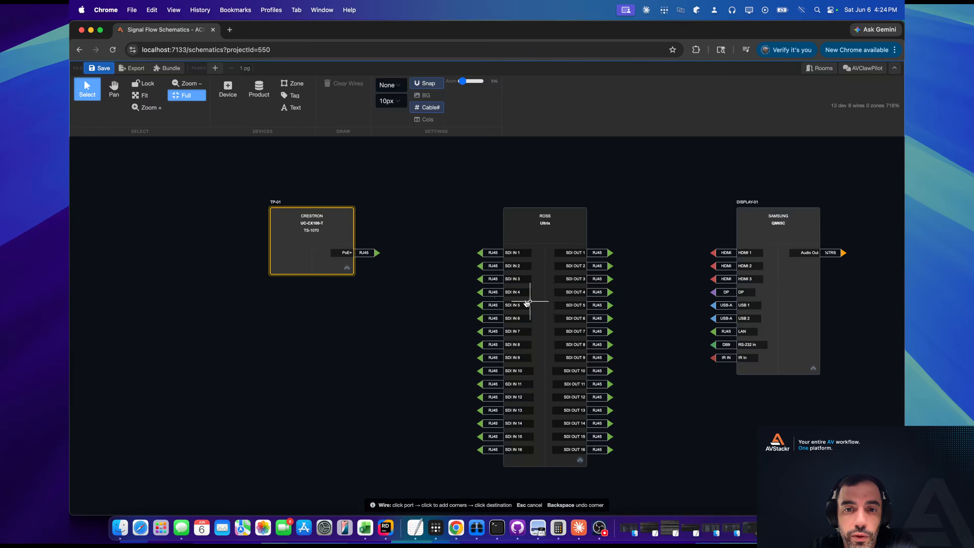
scroll(622, 297, up, 1)
drag(622, 296, 560, 281)
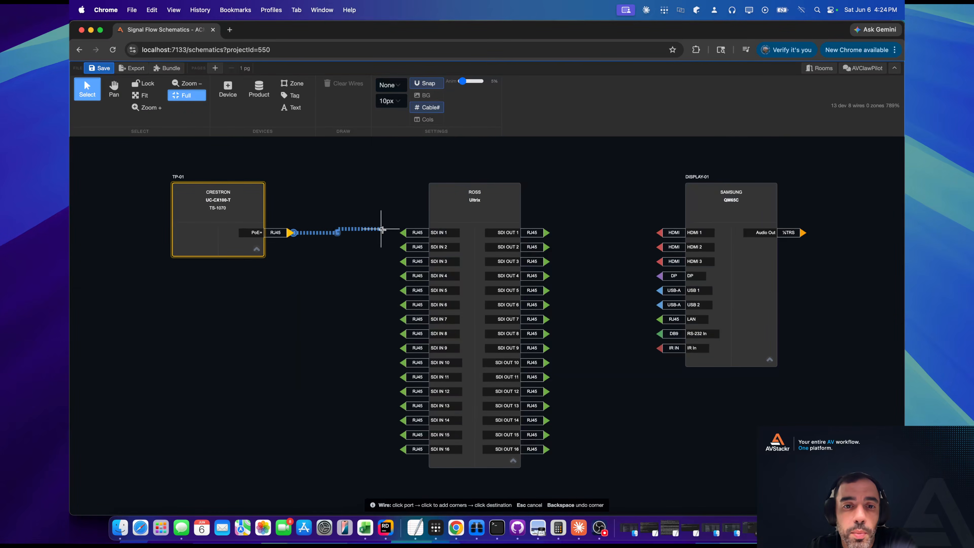
click(406, 233)
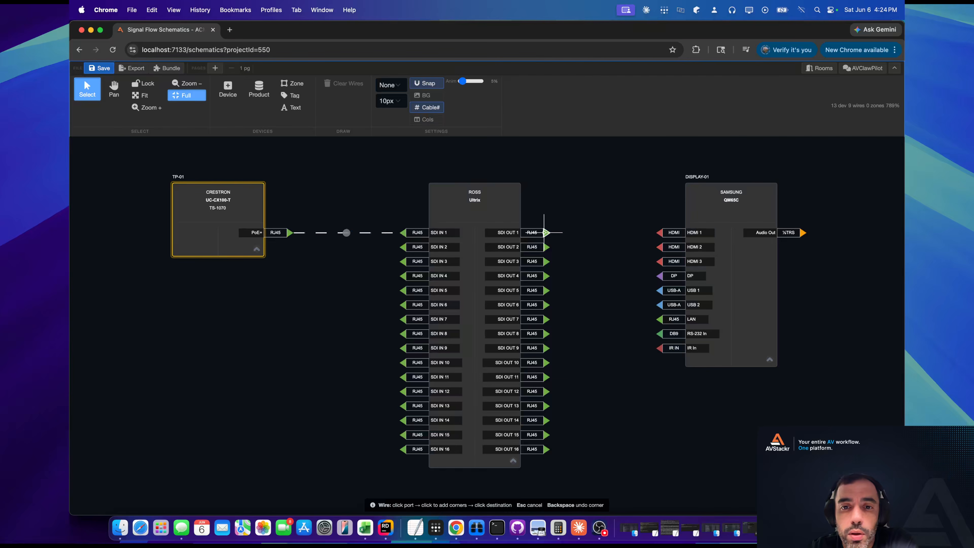
click(545, 261)
click(660, 233)
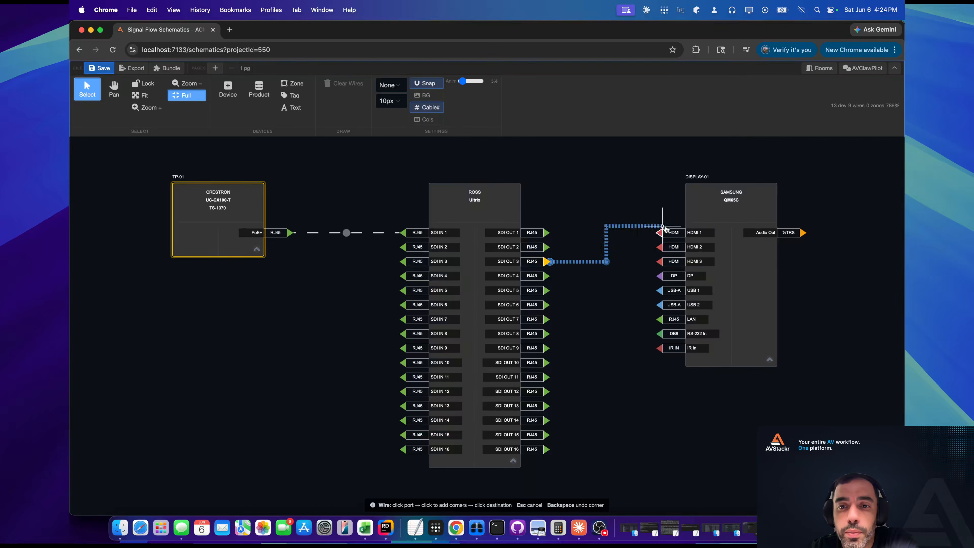
Route SDI IN 1 to SDI OUT 3 within the Ross Ultrix and enable showing all routes and the signal route through the device.
scroll(543, 240, up, 3)
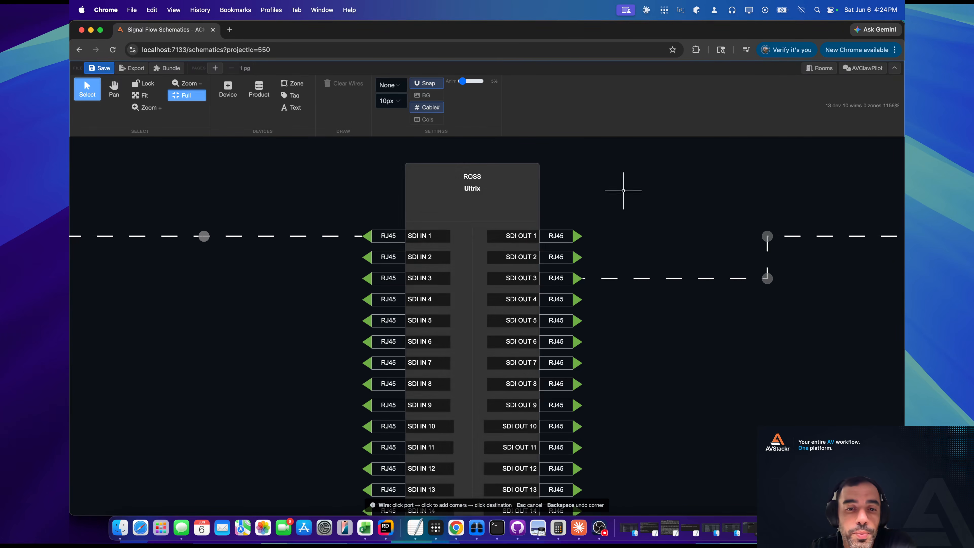
right_click(484, 222)
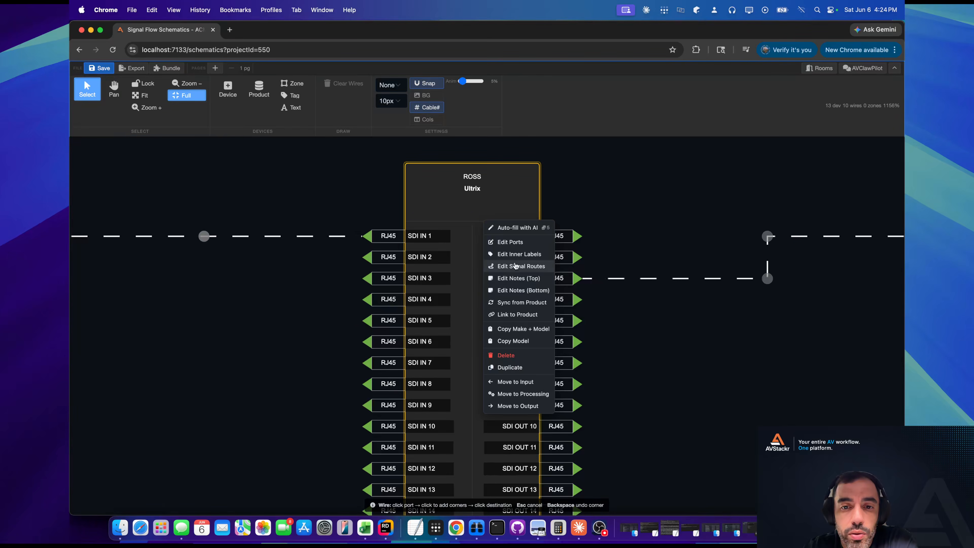
click(516, 269)
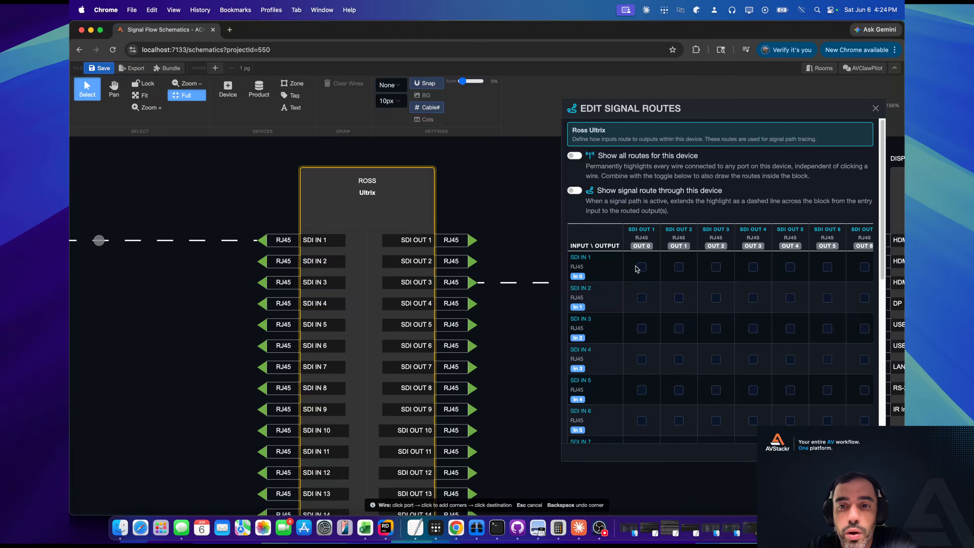
click(575, 191)
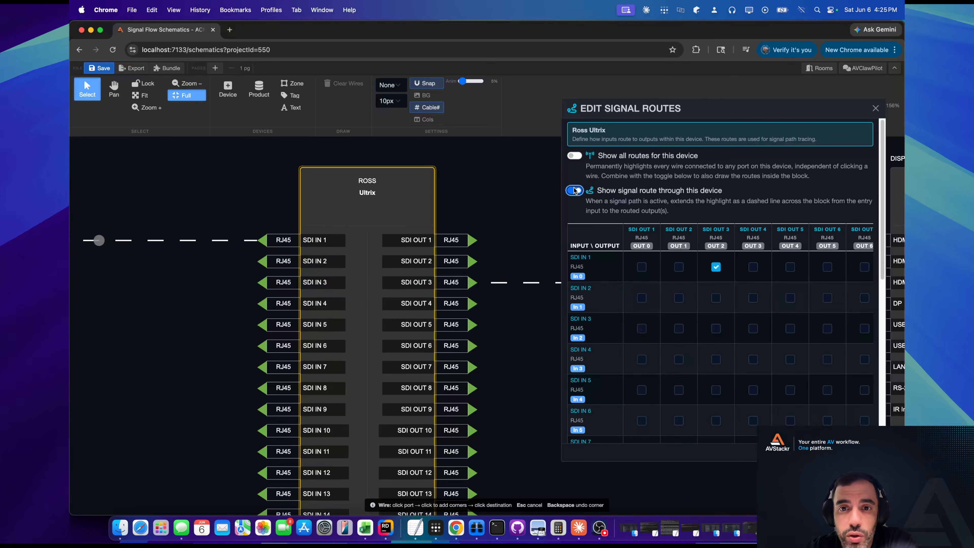
click(573, 155)
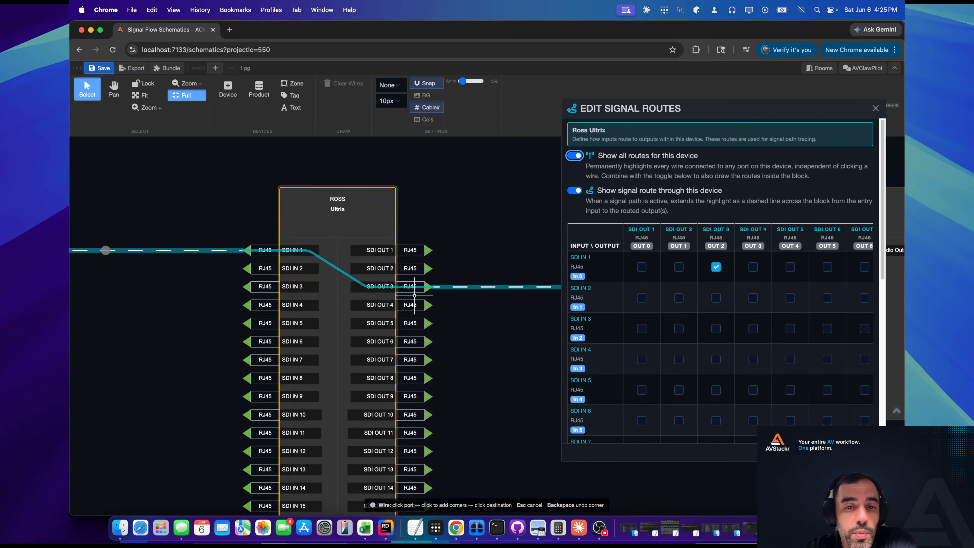
scroll(410, 295, down, 3)
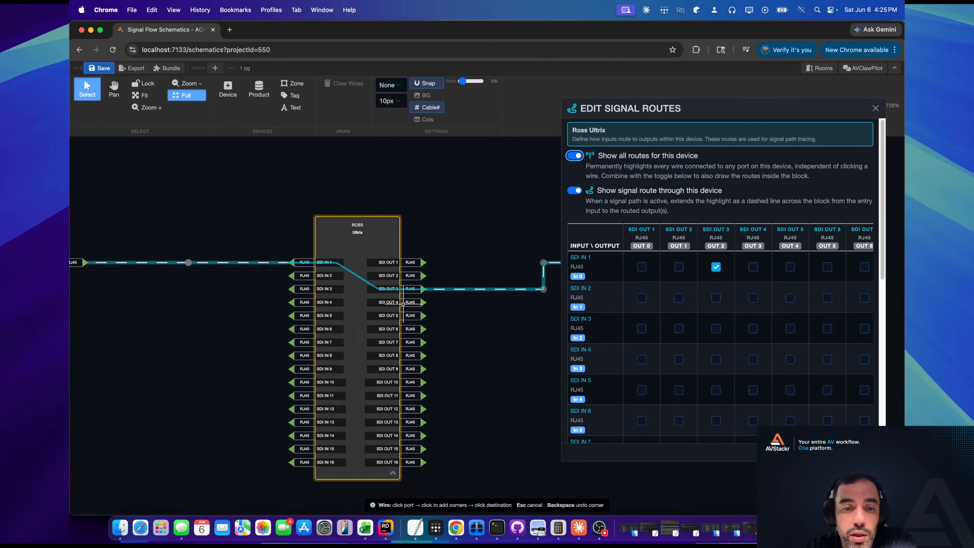
scroll(403, 304, up, 1)
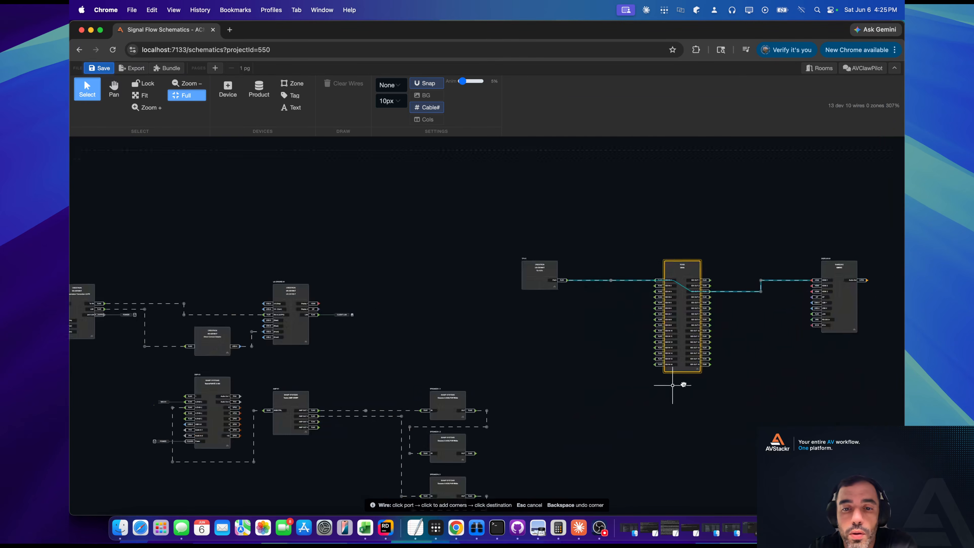
Close the signal route editor and assign the Network/Ethernet cable type to the wire from UCPR-01's To RX port.
drag(671, 387, 694, 380)
drag(535, 343, 783, 332)
scroll(532, 326, up, 5)
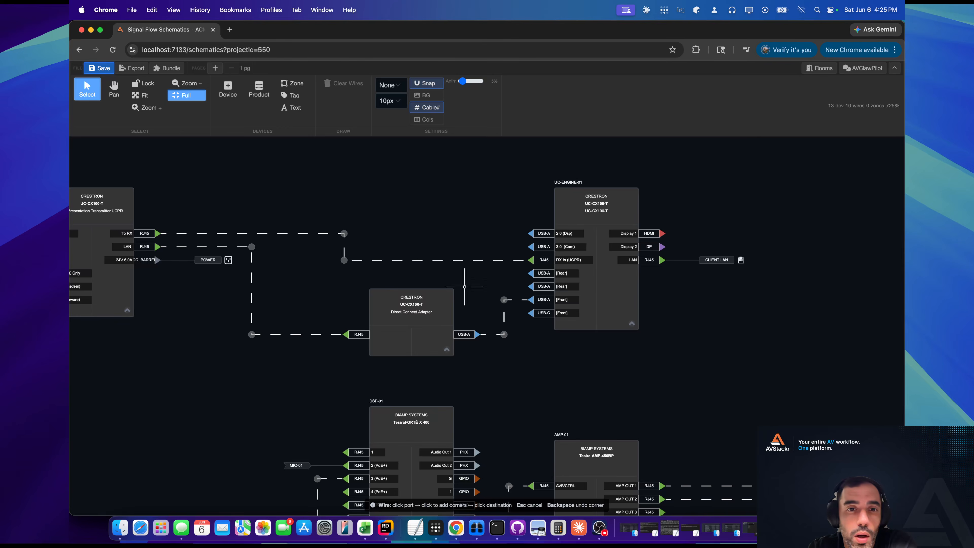
drag(322, 275, 574, 320)
scroll(382, 305, up, 4)
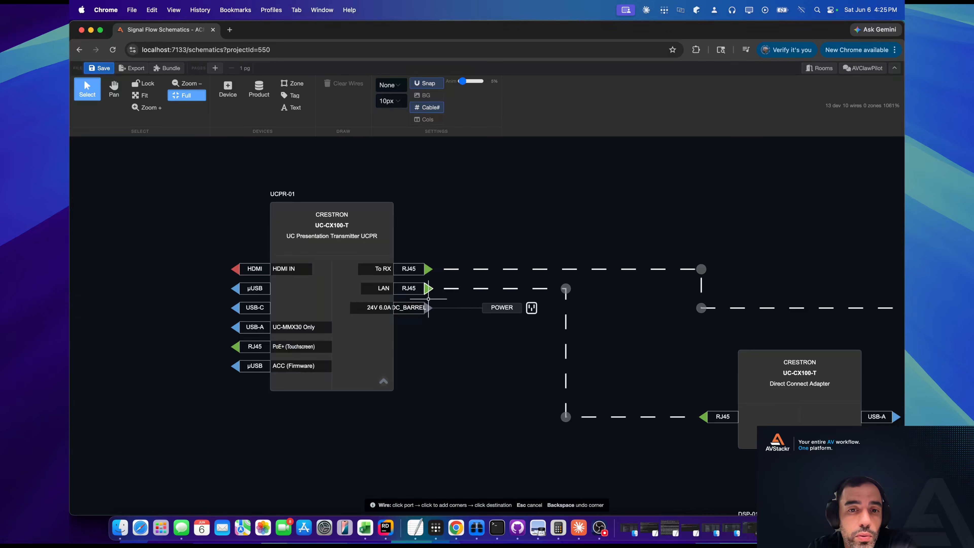
scroll(429, 298, right, 3)
scroll(426, 296, up, 3)
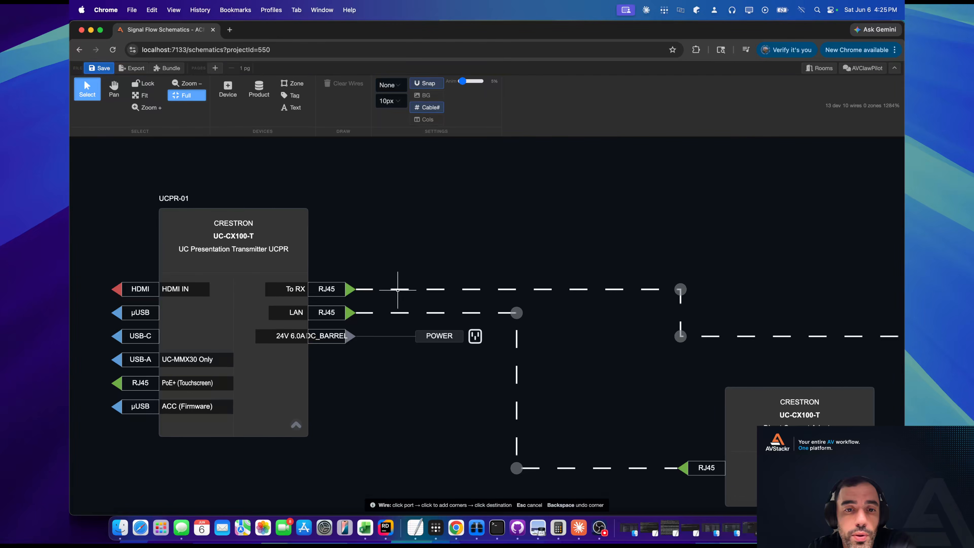
right_click(397, 289)
mouse_move(443, 351)
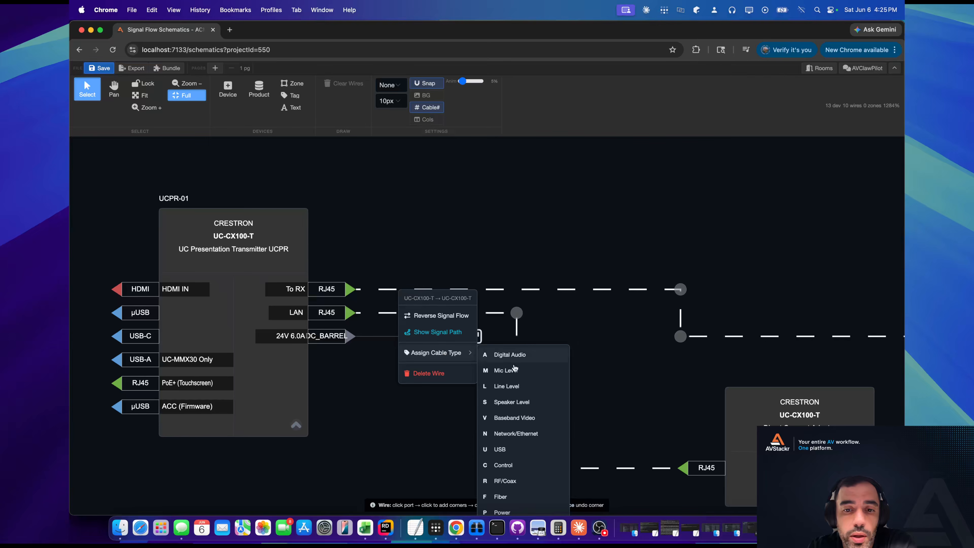
click(512, 433)
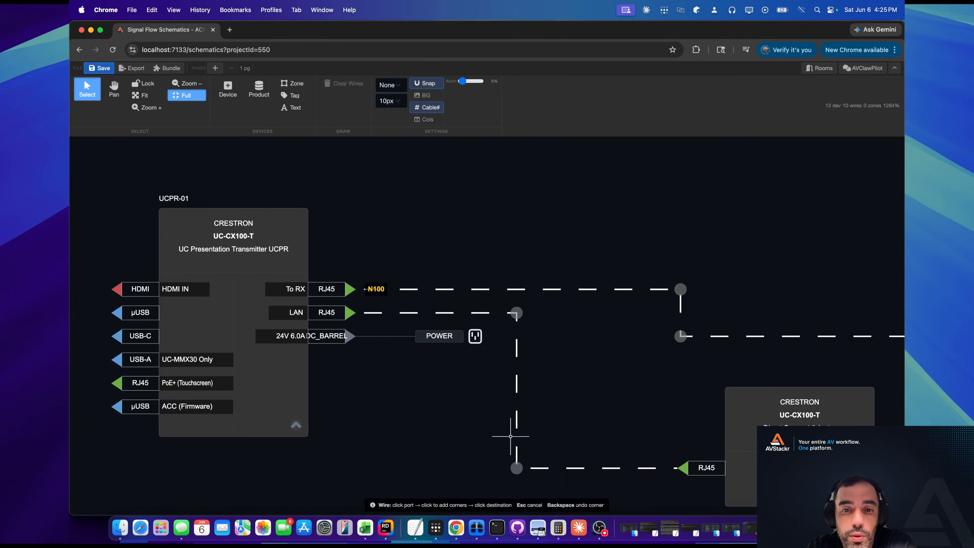
Assign the Network/Ethernet cable type to the wire from UCPR-01's LAN port.
right_click(374, 311)
mouse_move(419, 372)
click(487, 452)
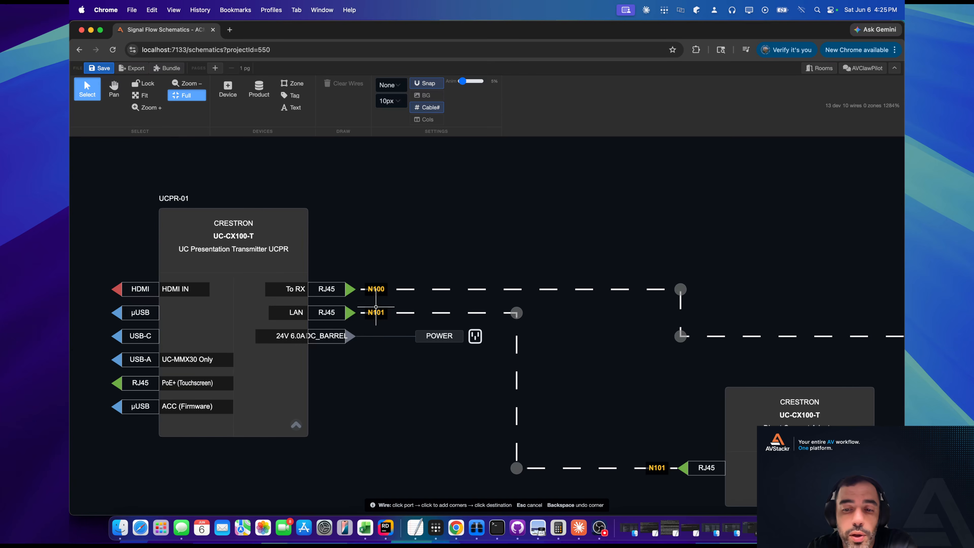
Attach a tag to the Display 1 HDMI output of UC-ENGINE-01.
scroll(383, 311, down, 5)
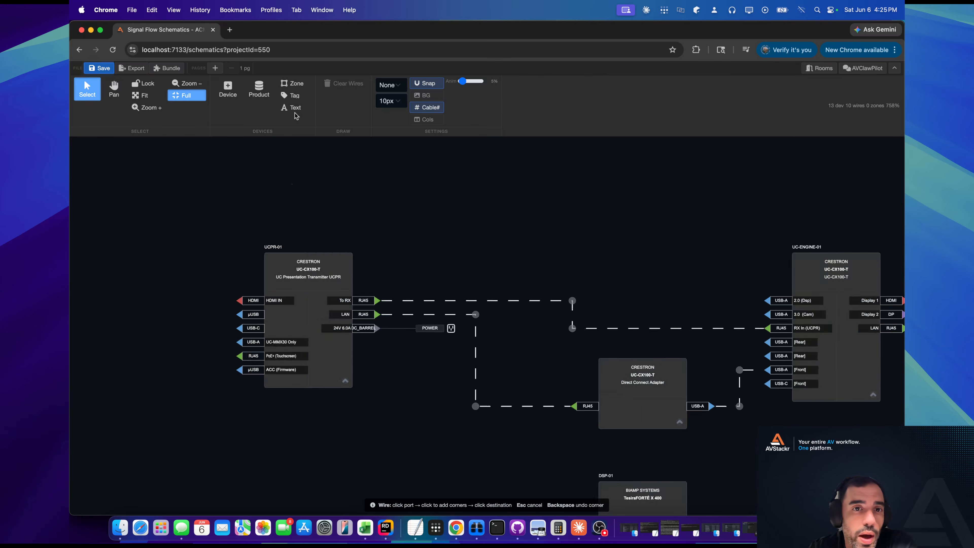
click(294, 96)
scroll(320, 279, right, 10)
scroll(320, 278, down, 2)
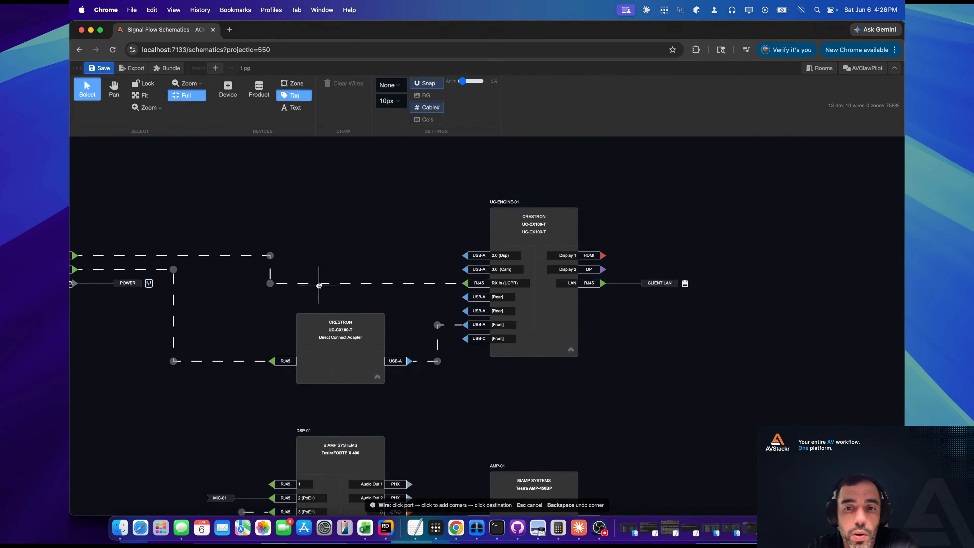
click(602, 249)
scroll(643, 257, up, 5)
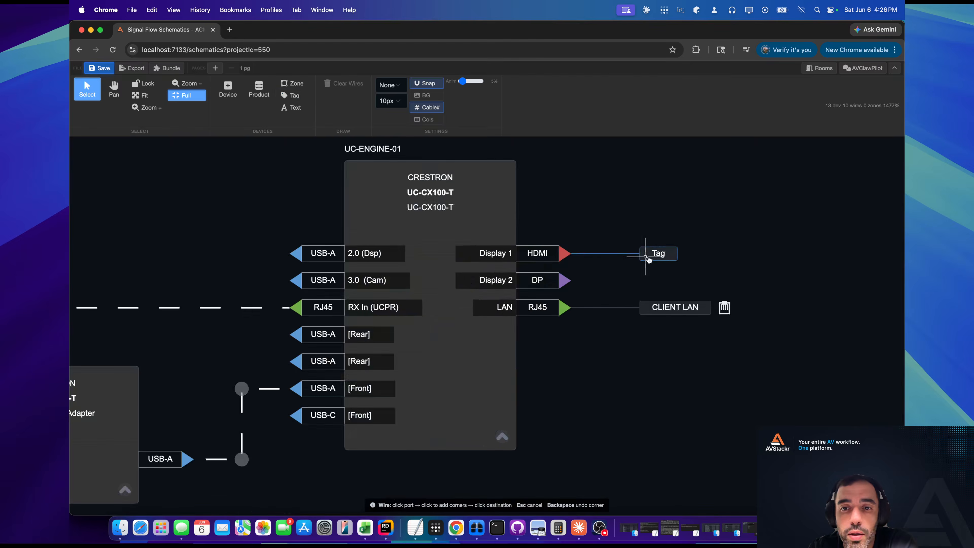
Change the shape of the tag on UC-ENGINE-01's Display 1 HDMI output to Flag.
right_click(661, 254)
mouse_move(700, 317)
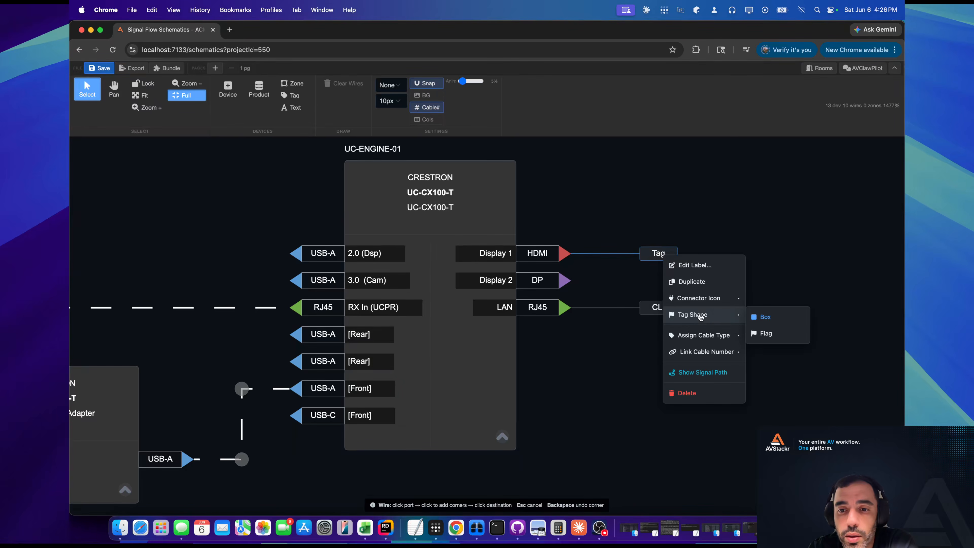
click(764, 333)
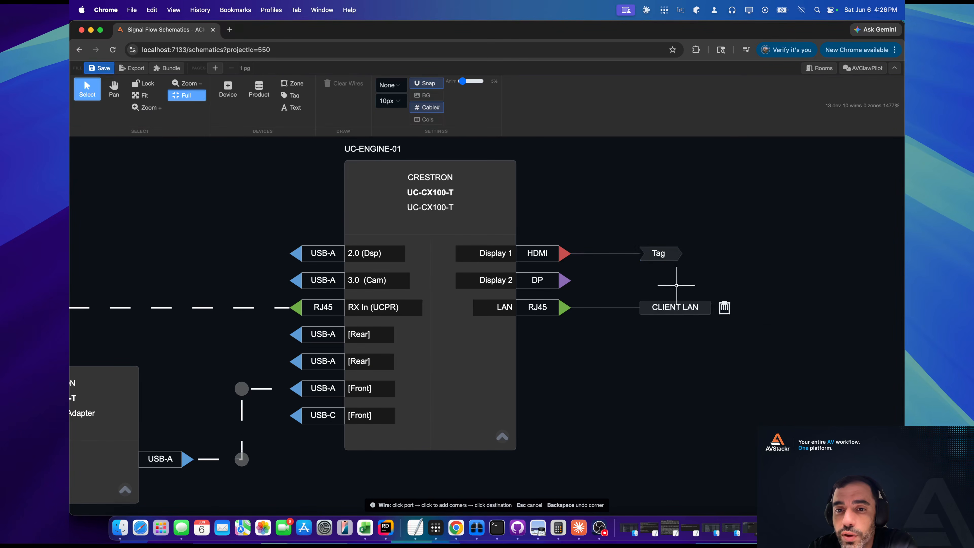
Label the flag tag on the Display 1 HDMI output "Audio Input Page 2".
double_click(662, 256)
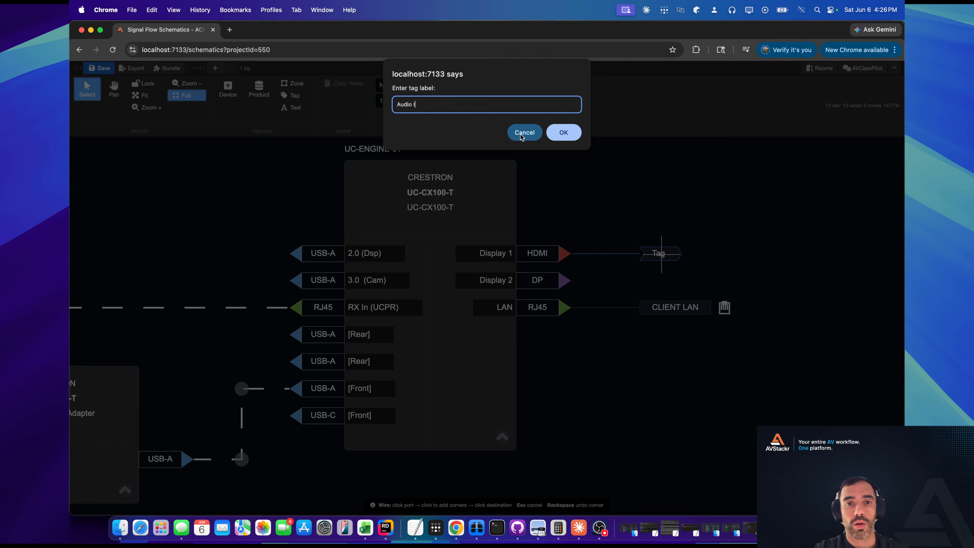
text(Audio Input Pge)
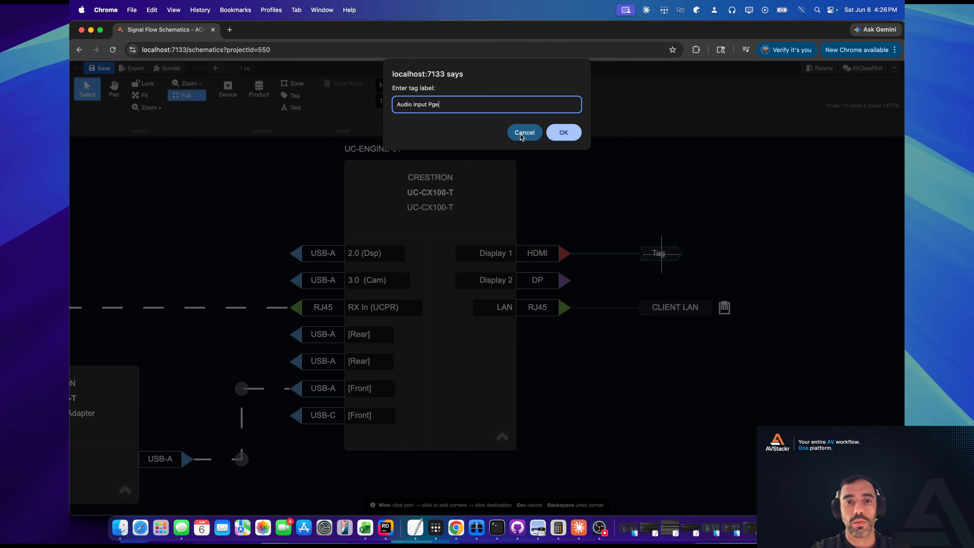
key(BackSpace)
key(BackSpace)
text(age 2)
key(Return)
Give the Audio Input Page 2 tag a Power Plug connector icon and replace it with the LAN Port icon.
right_click(735, 254)
mouse_move(817, 296)
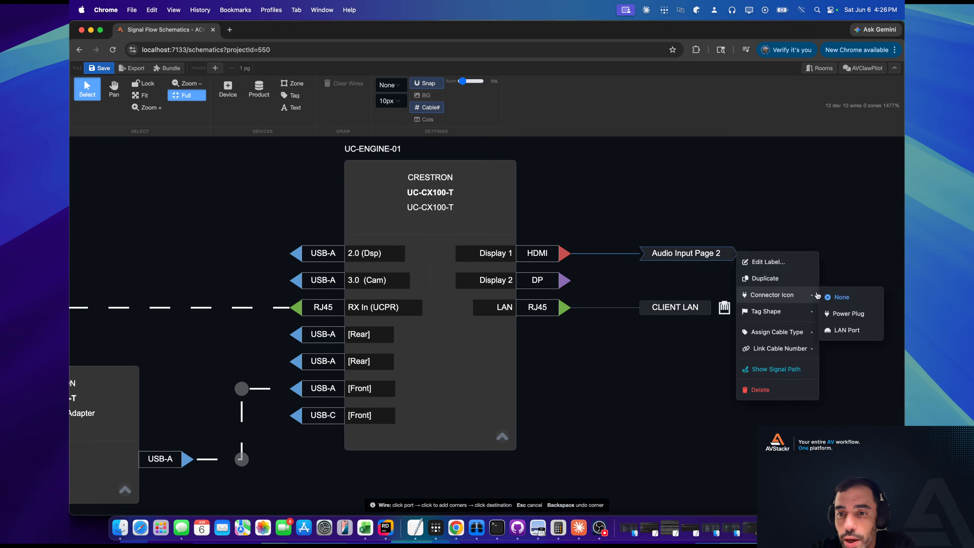
click(848, 314)
right_click(728, 257)
mouse_move(787, 300)
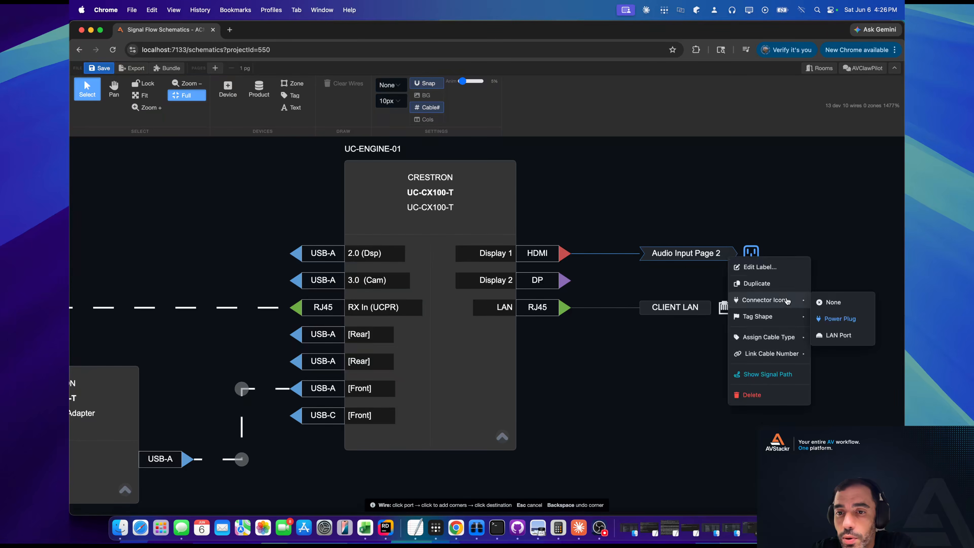
click(832, 334)
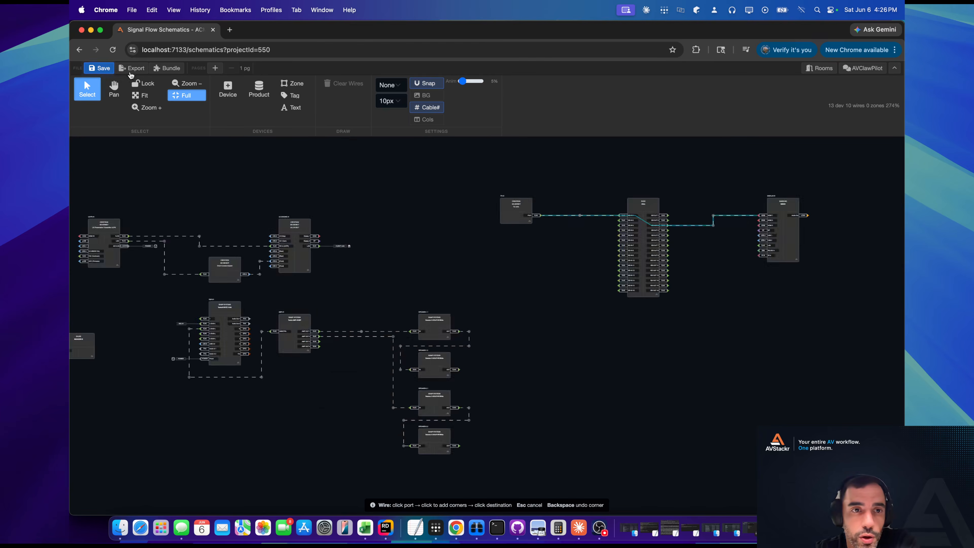
Open the schematic's export options, review the title block settings down to the construction notes, and close them without saving.
click(131, 70)
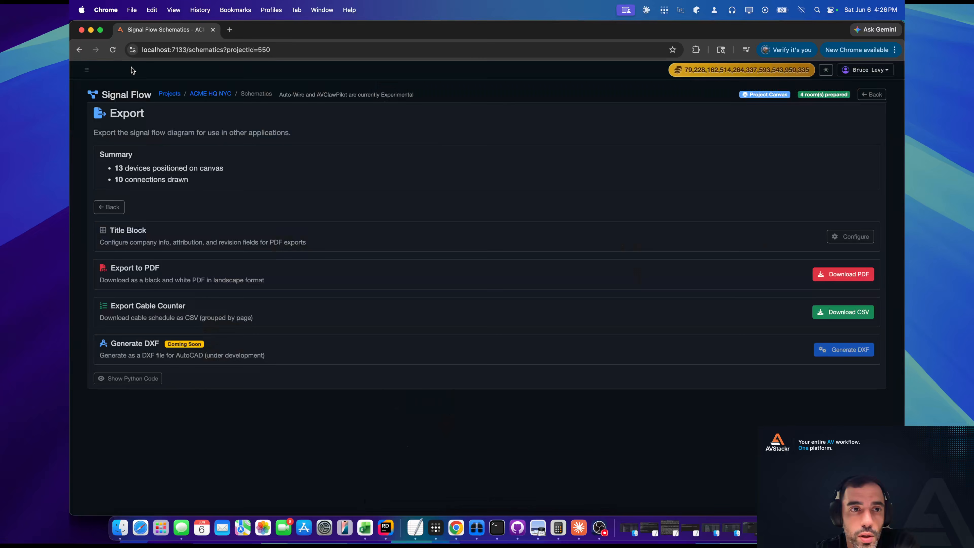
click(840, 240)
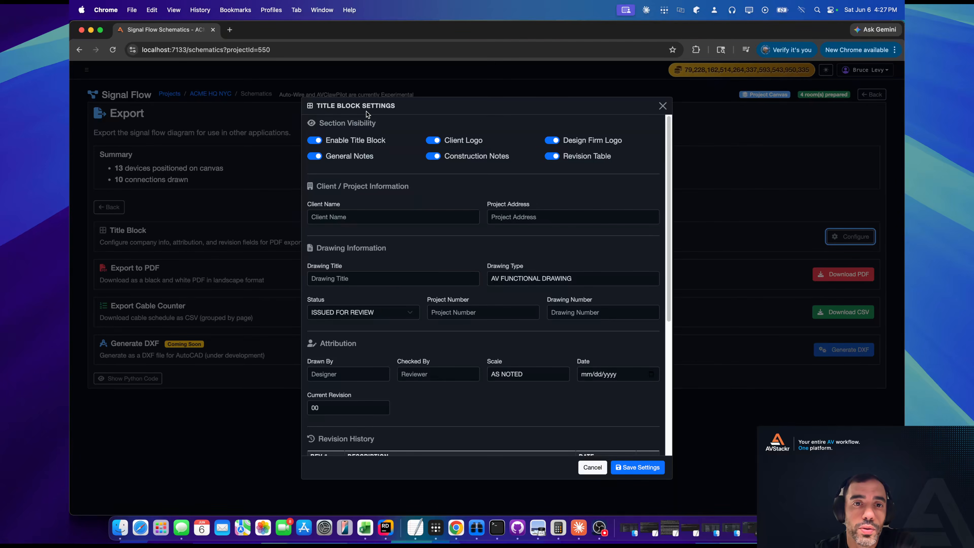
scroll(368, 146, down, 5)
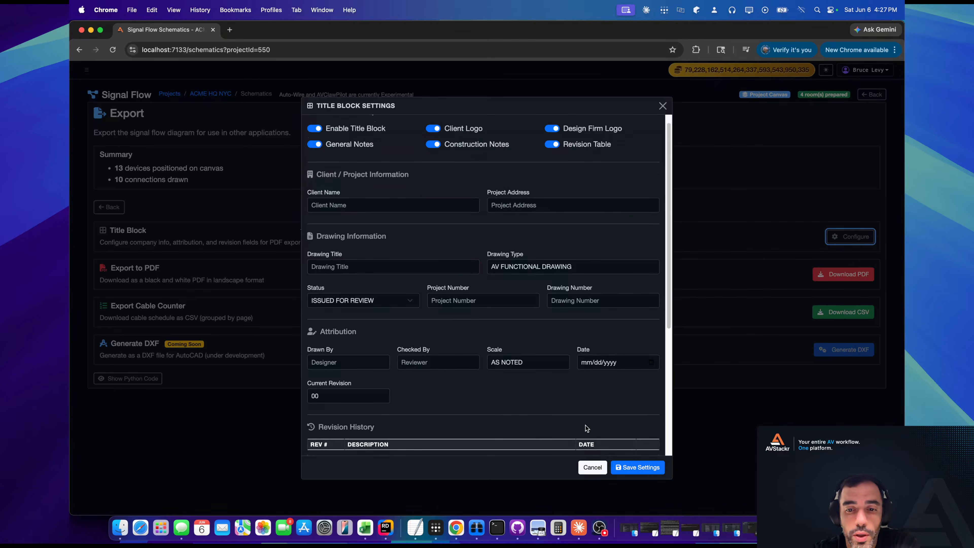
scroll(445, 356, down, 2)
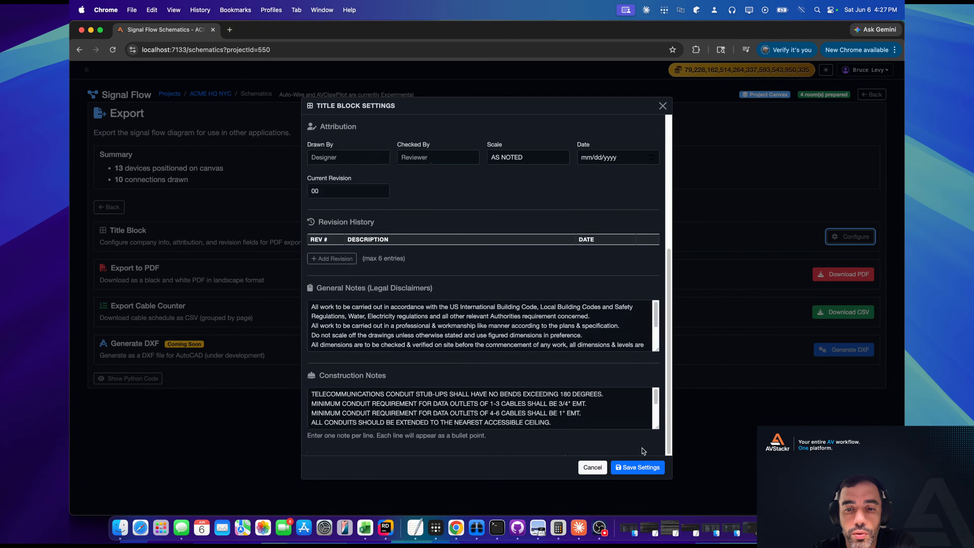
click(663, 106)
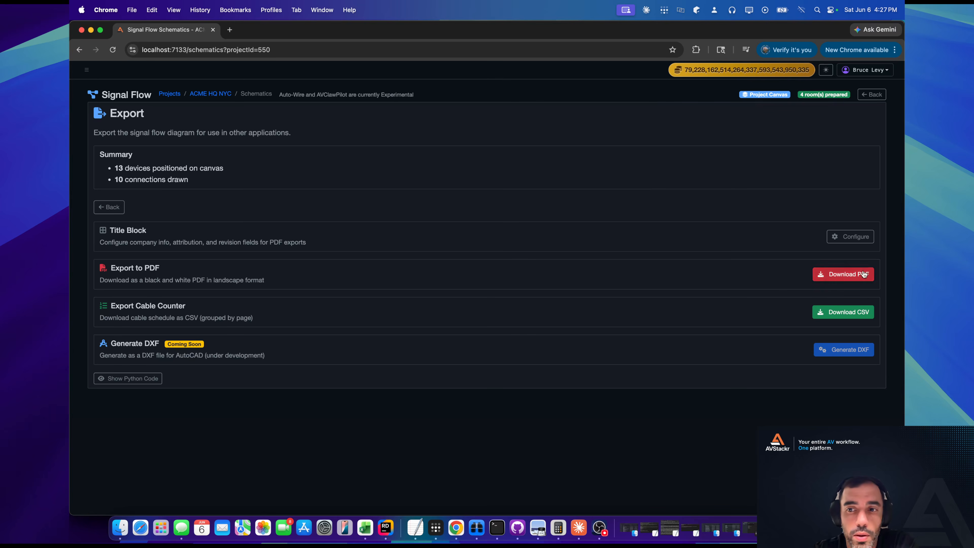
Export the signal flow schematic as a PDF and open the downloaded 26-0509-00d __Schematic.pdf in Preview.
drag(124, 269, 166, 282)
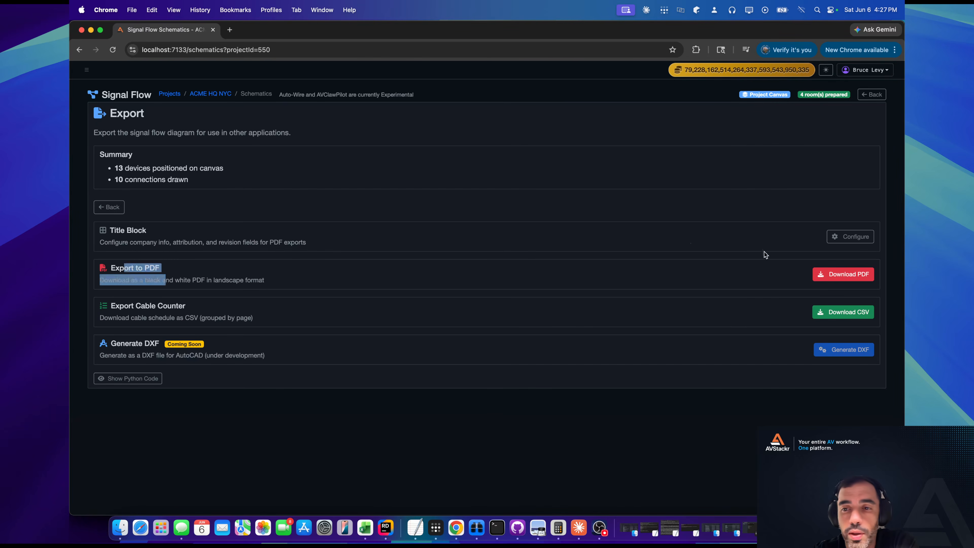
click(829, 275)
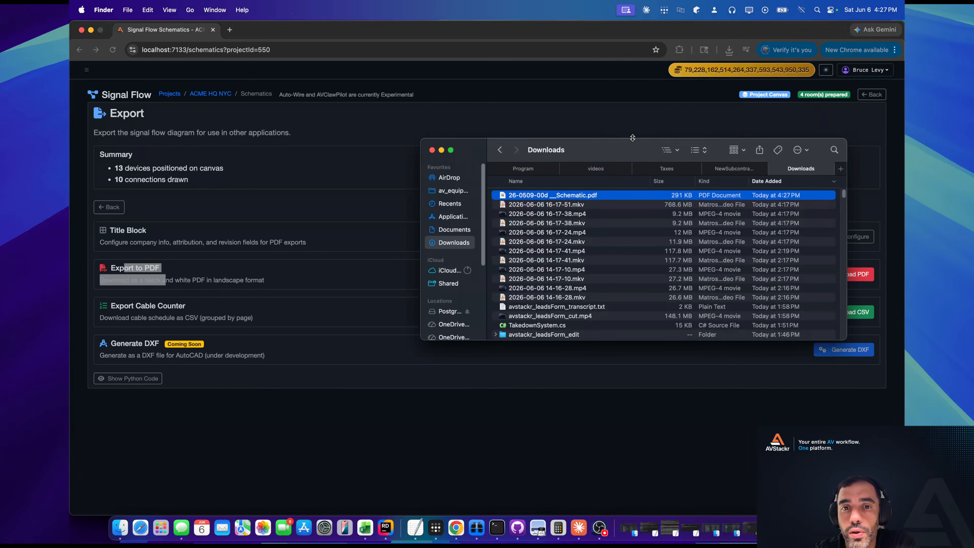
double_click(554, 196)
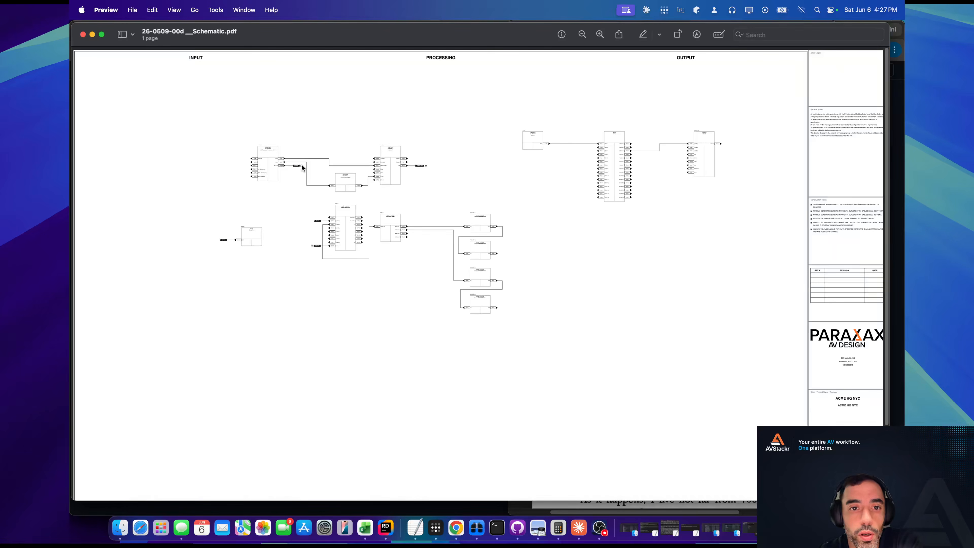
Examine the exported drawing's layout and title block, close the PDF, and return to the schematic canvas in Chrome.
scroll(343, 158, up, 5)
scroll(343, 159, down, 5)
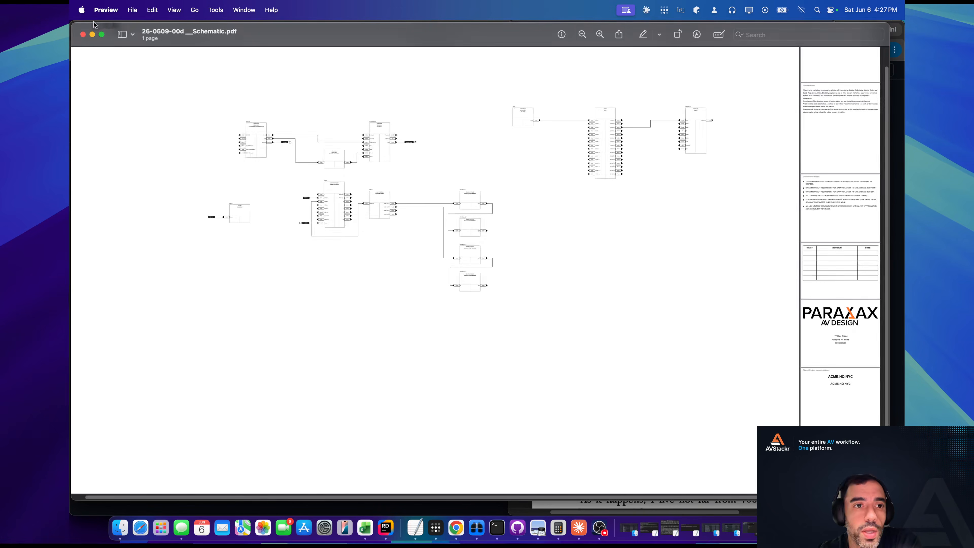
click(83, 34)
click(279, 196)
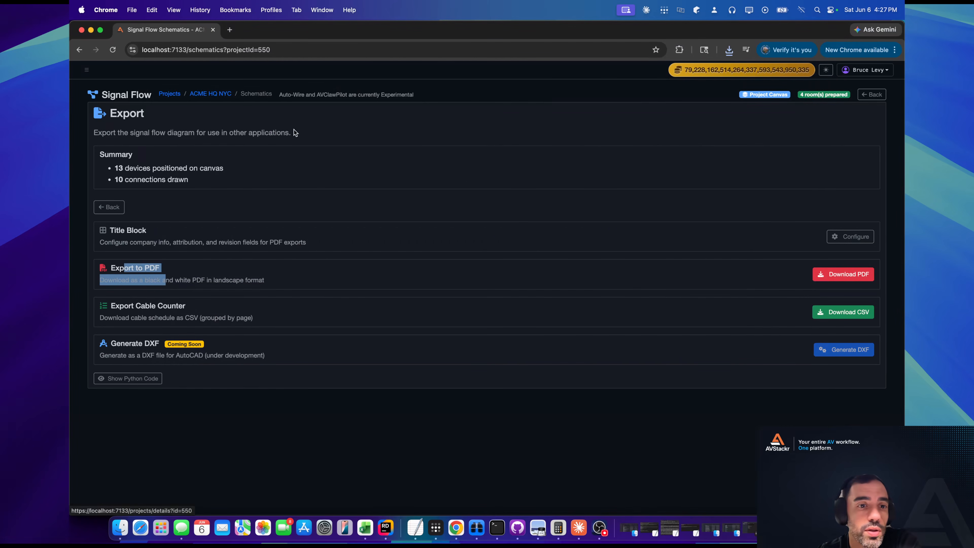
click(115, 207)
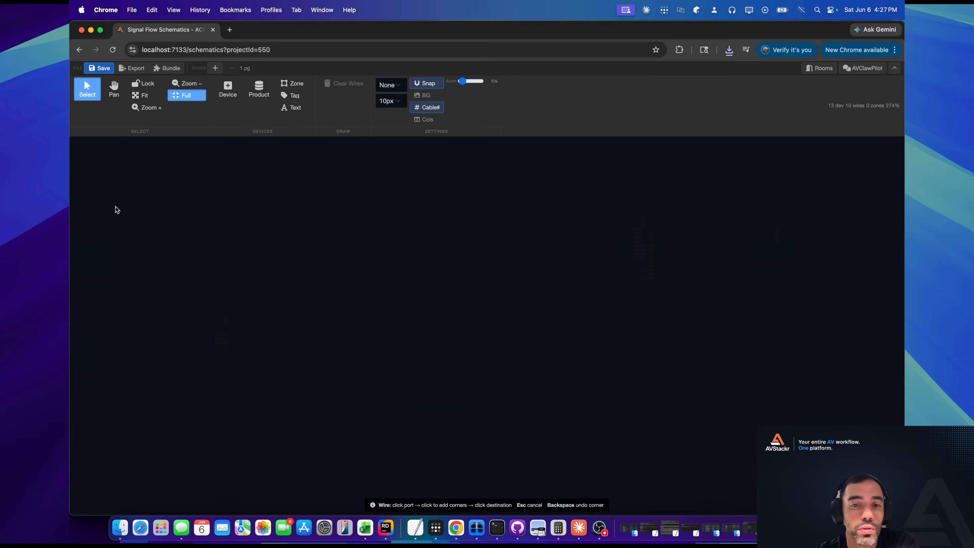